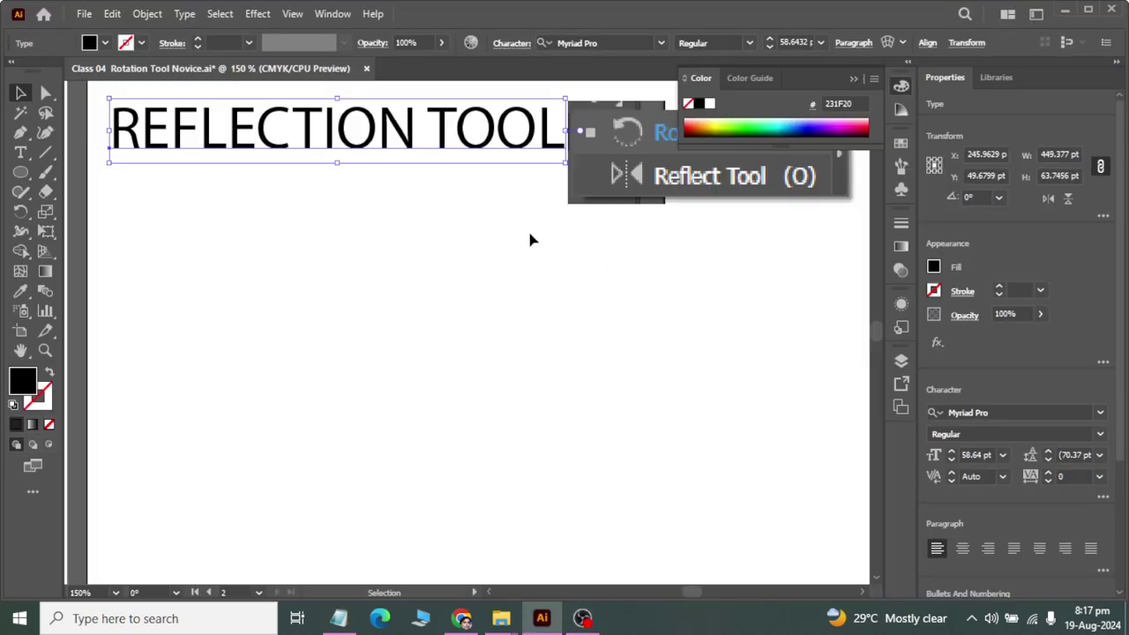
Scroll up to the REFLECTION TOOL title page and browse the Rotate/Reflect flyout, ending on Selection
click(530, 239)
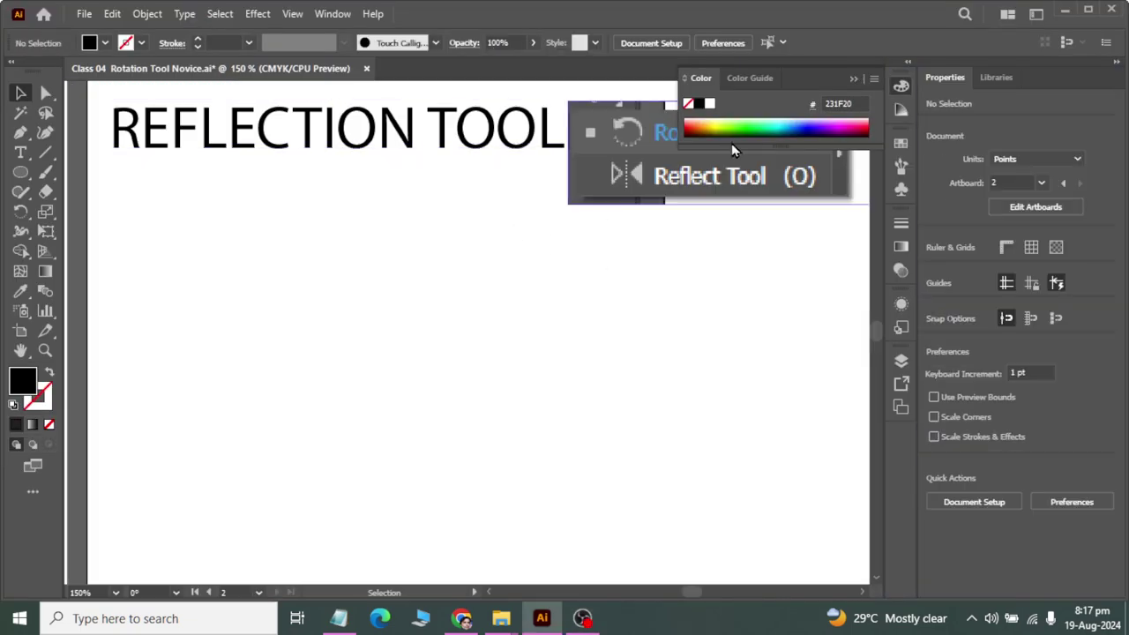
scroll(684, 203, up, 3)
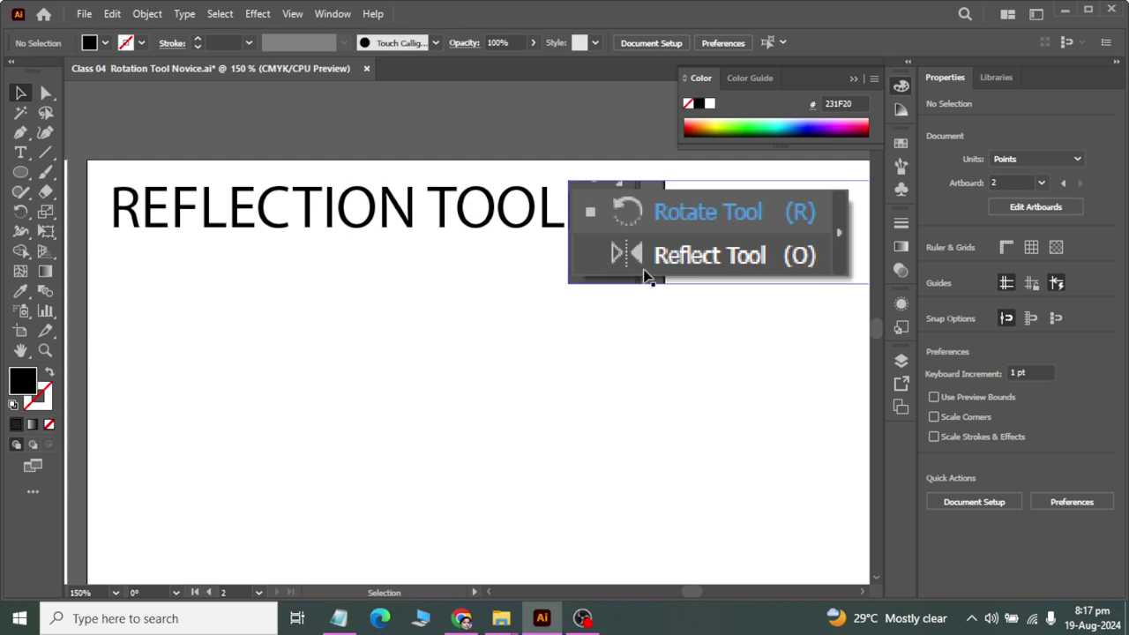
click(22, 213)
right_click(21, 214)
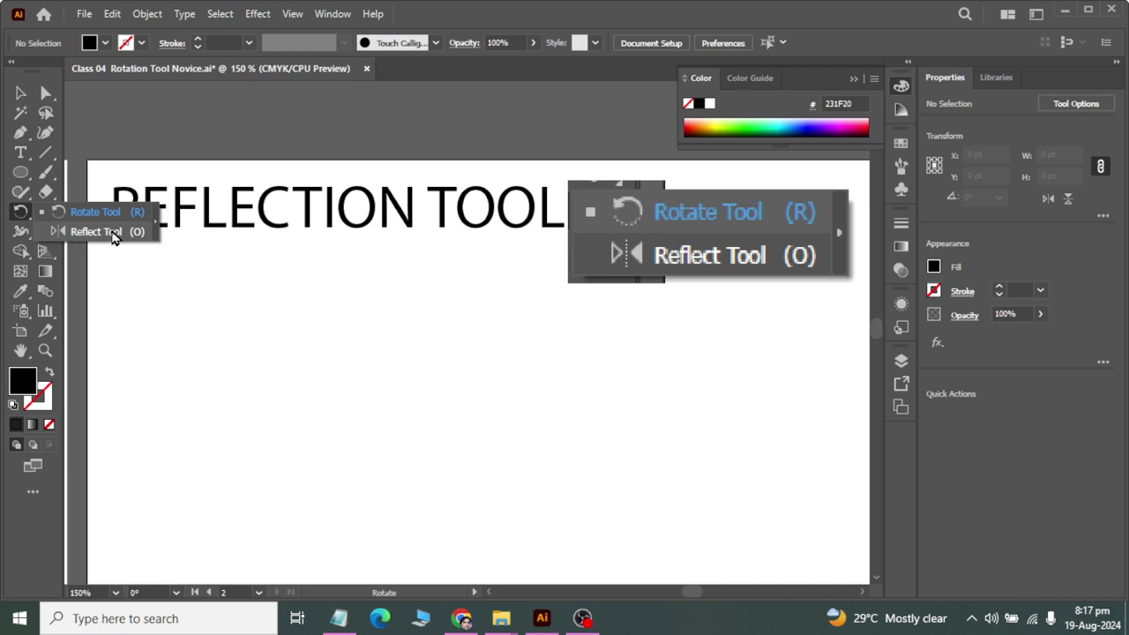
key(v)
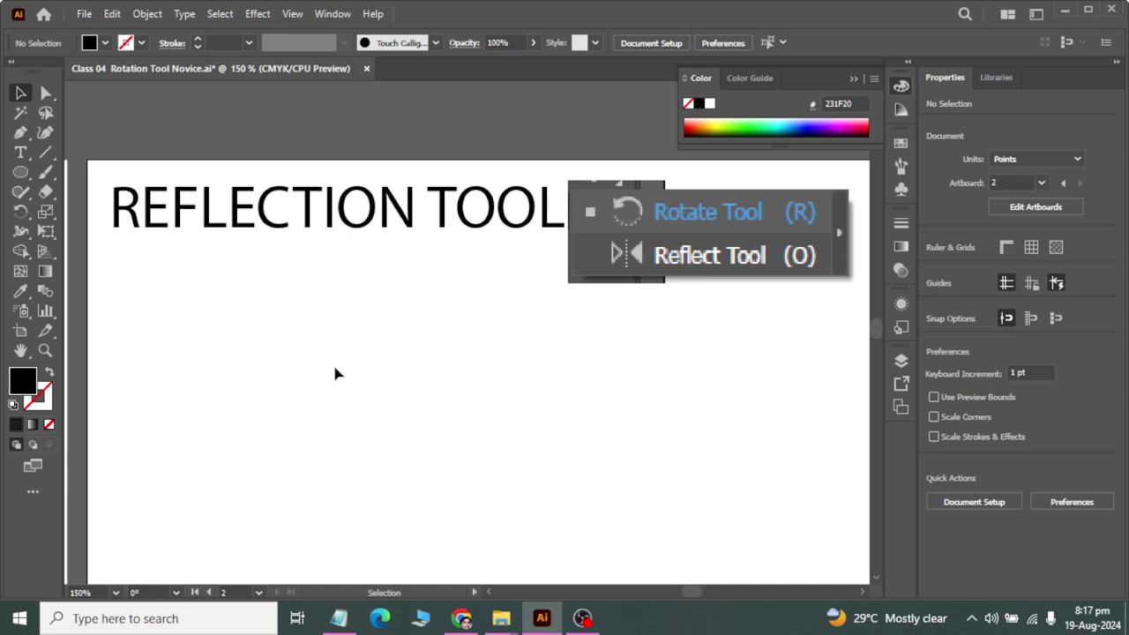
Type a letter B on the artboard below the REFLECTION TOOL title
click(20, 152)
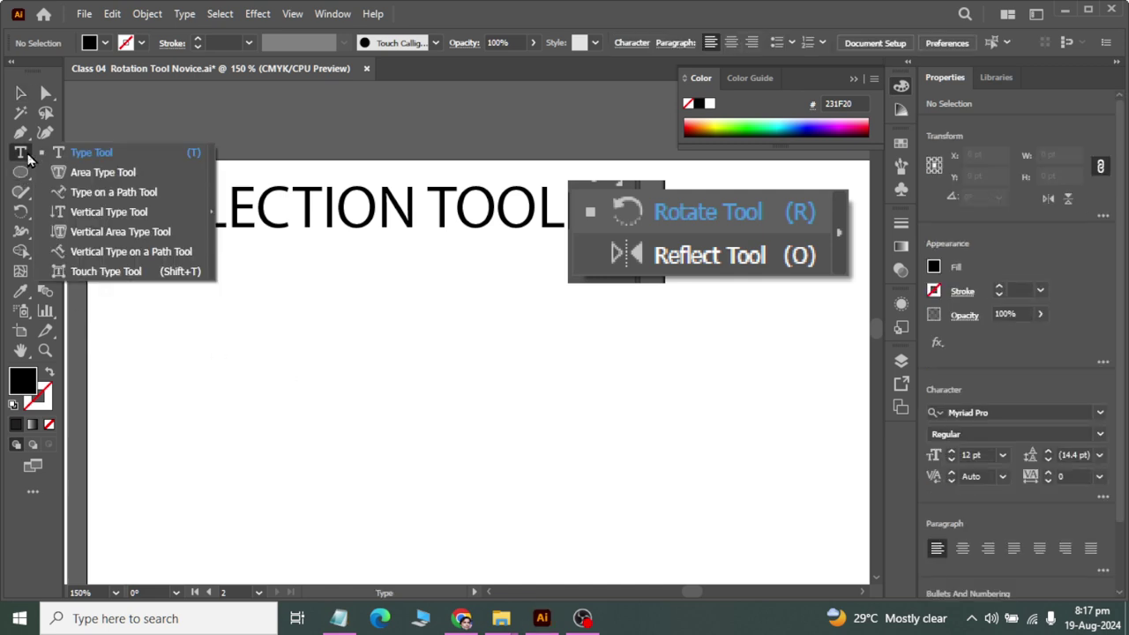
click(298, 381)
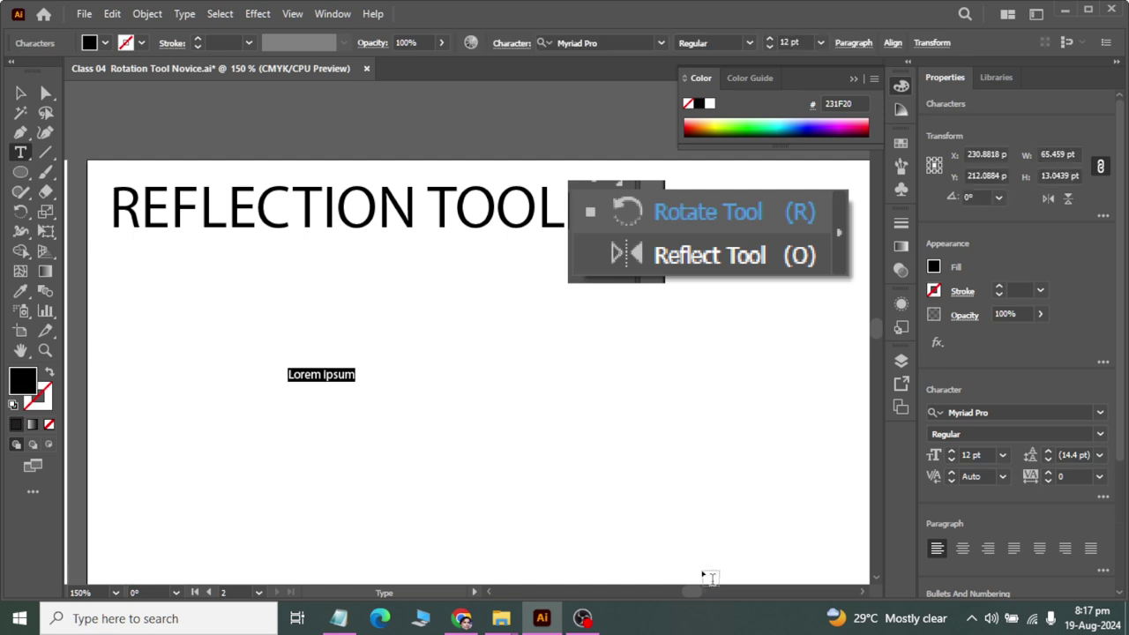
text(B)
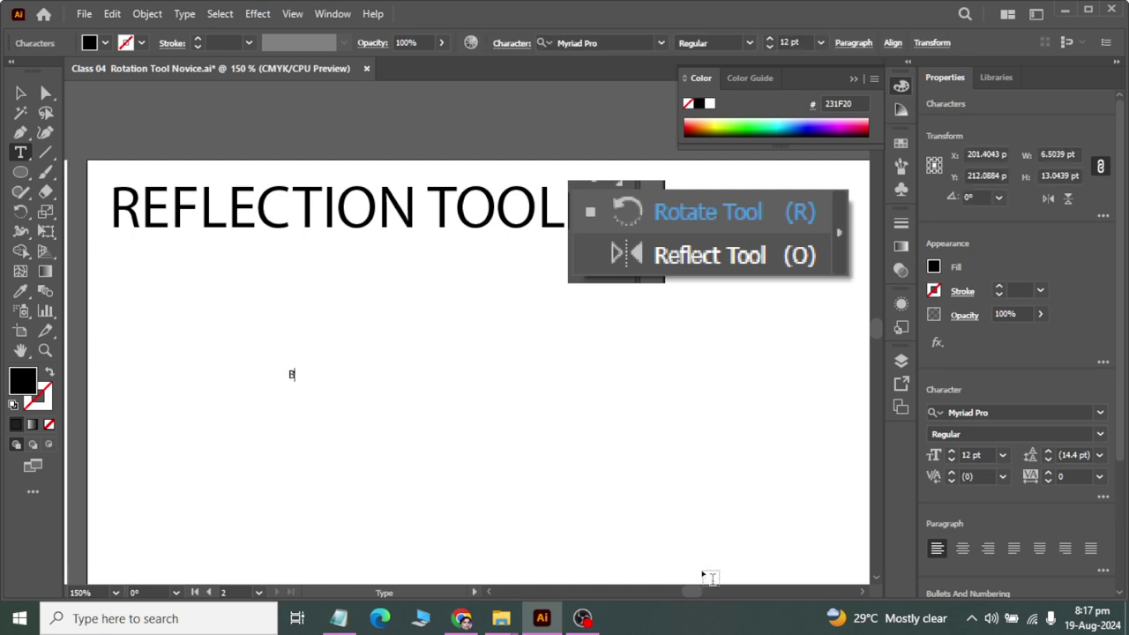
click(18, 95)
Scale the B up into a large letter and move it further right
click(292, 375)
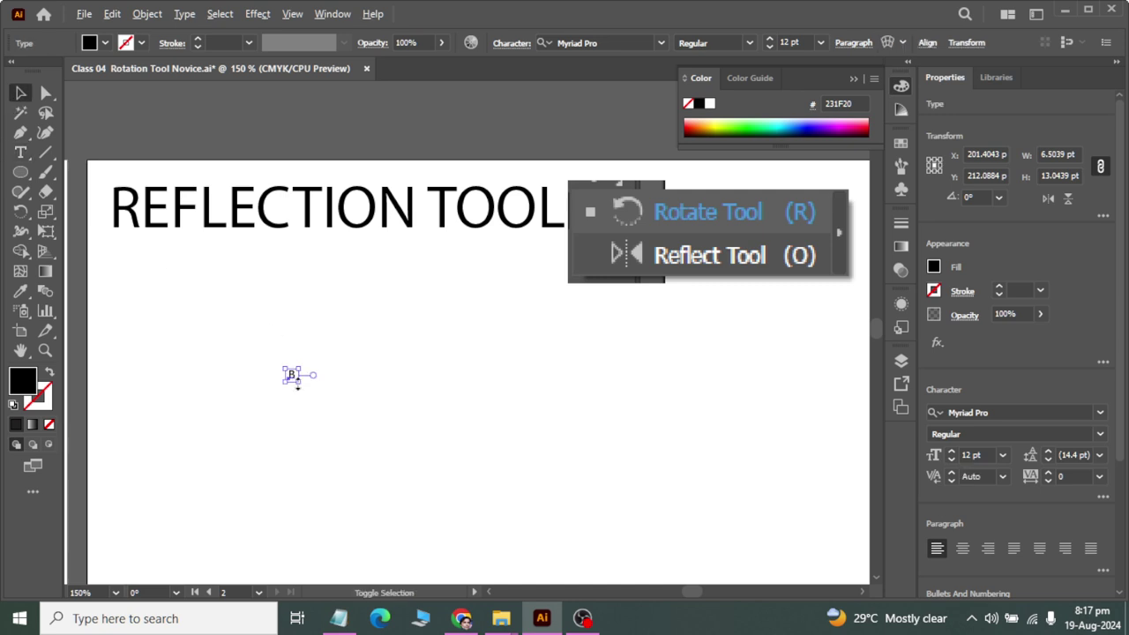
drag(298, 381, 395, 414)
click(396, 414)
drag(295, 379, 434, 381)
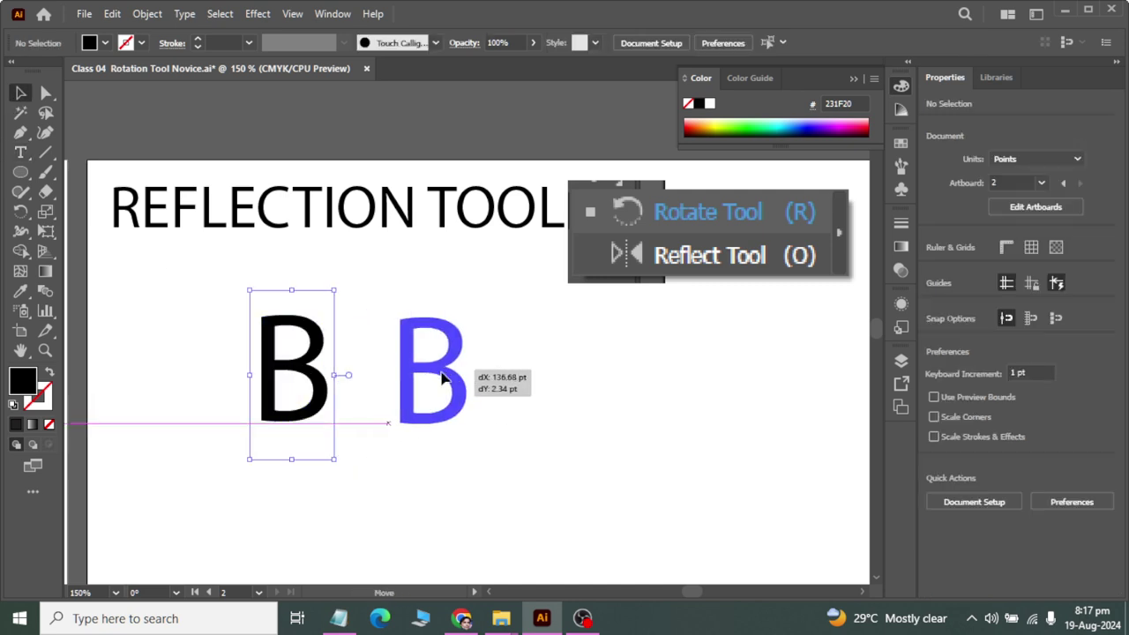
drag(20, 211, 88, 231)
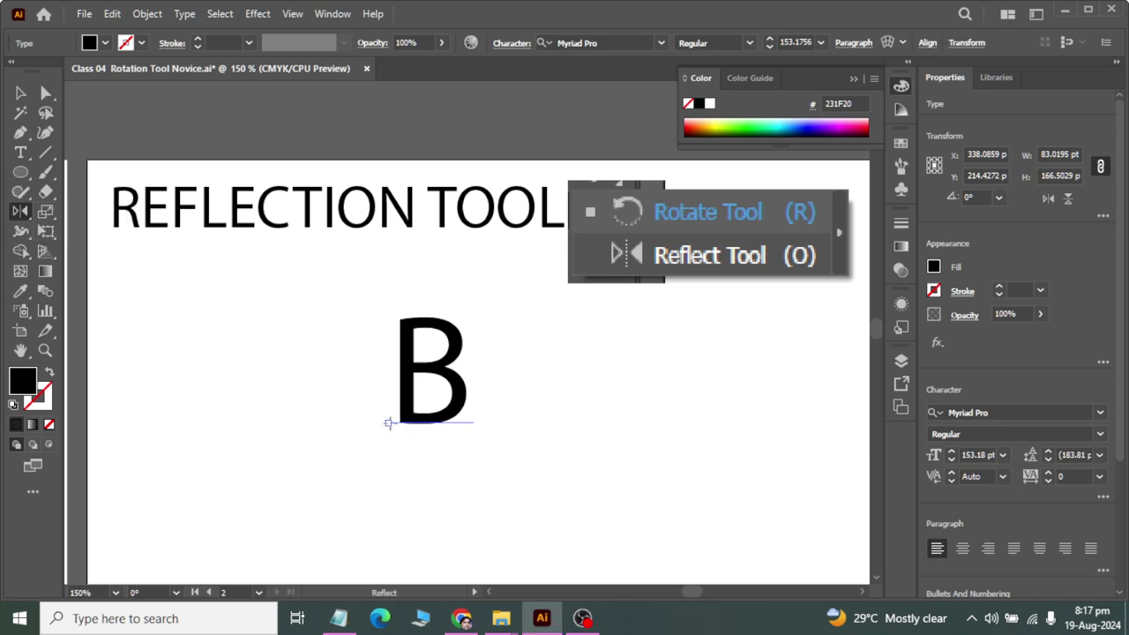
alt+click(388, 425)
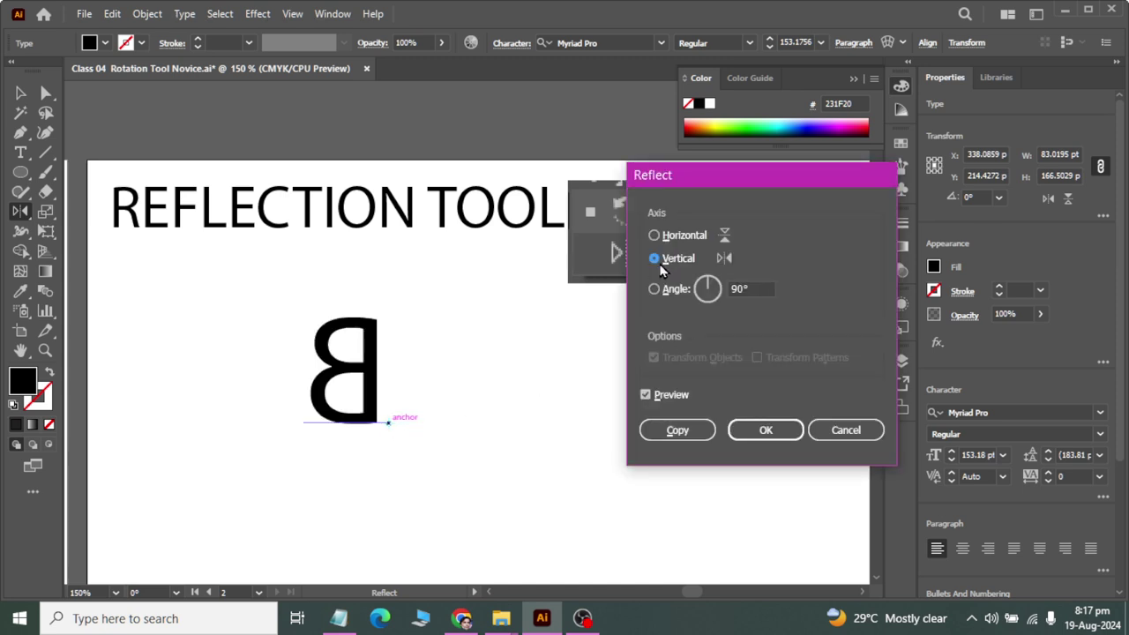
click(767, 430)
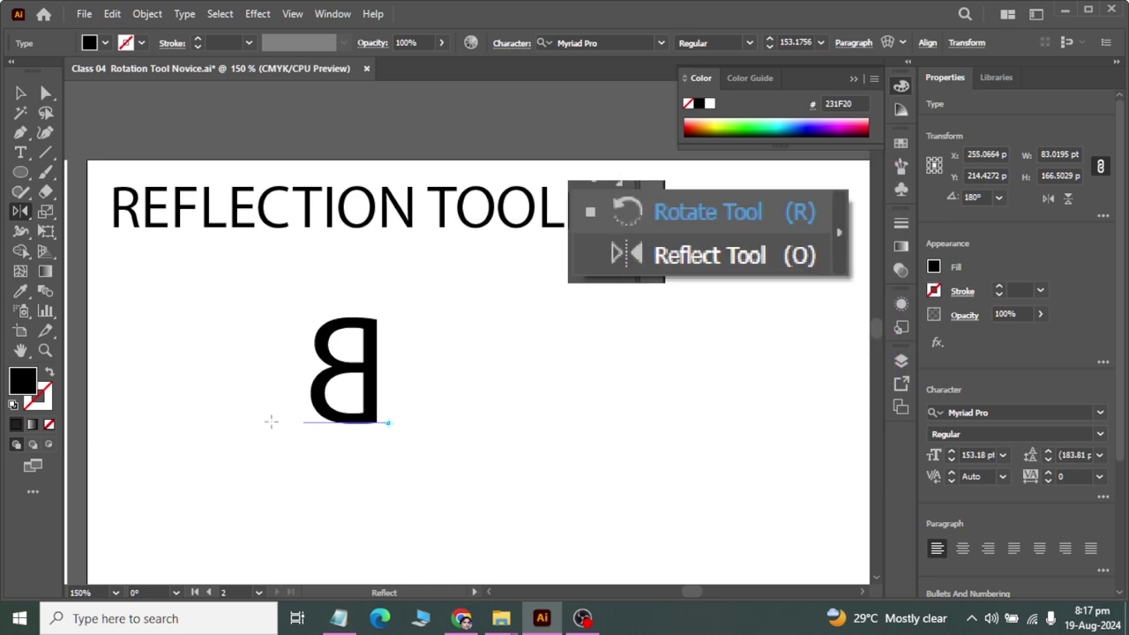
alt+click(389, 424)
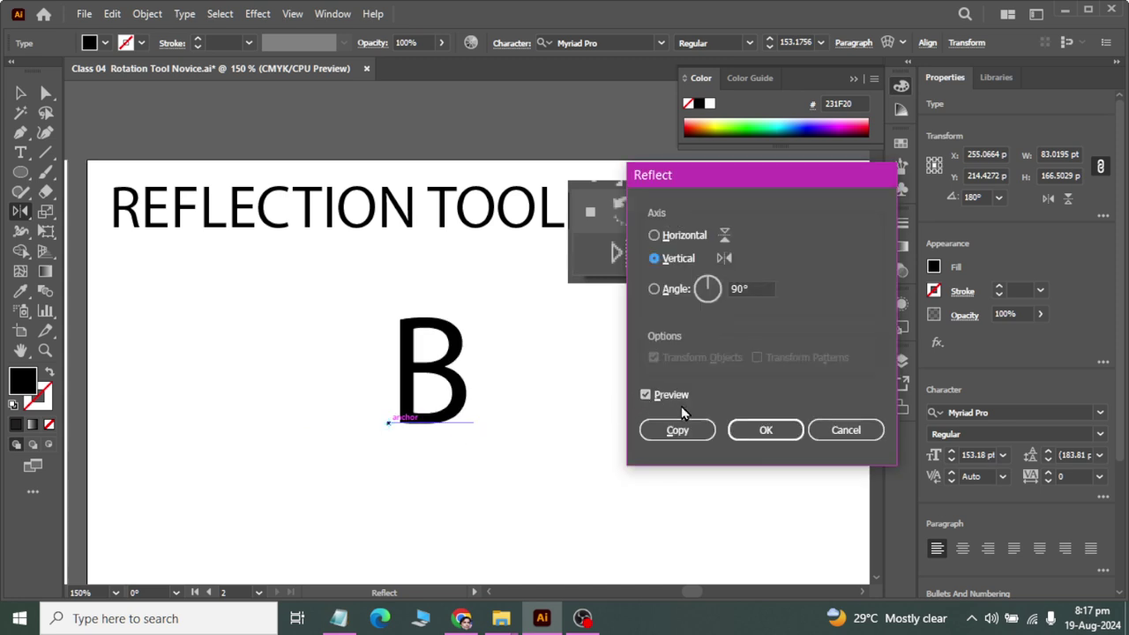
click(747, 432)
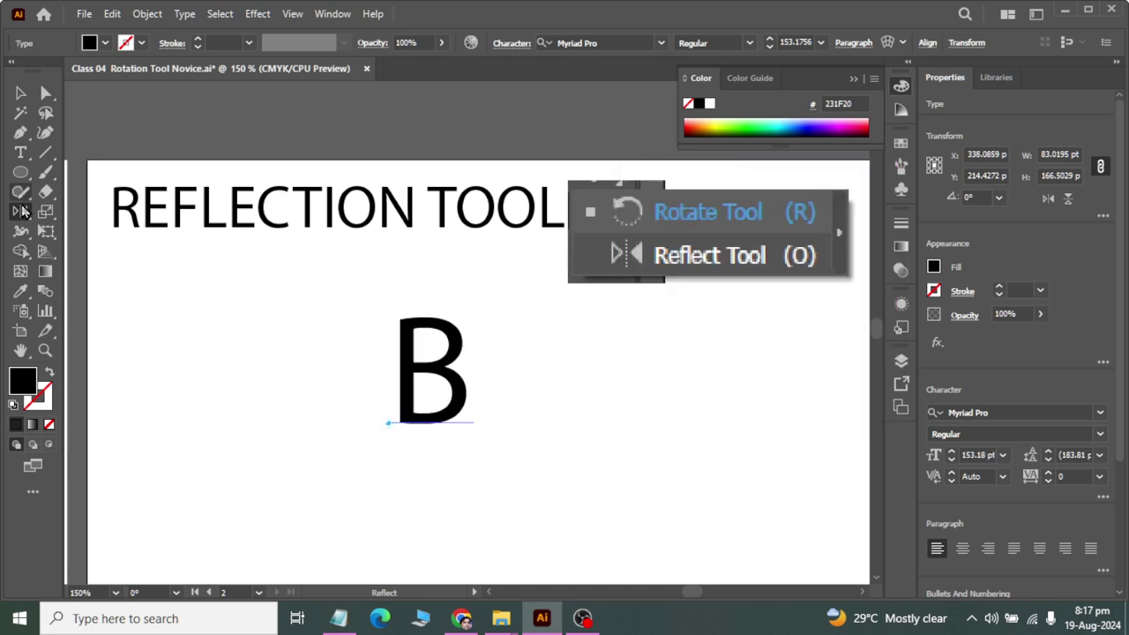
Duplicate the B to the right and rotate the copy 90°
click(20, 93)
drag(466, 377, 731, 376)
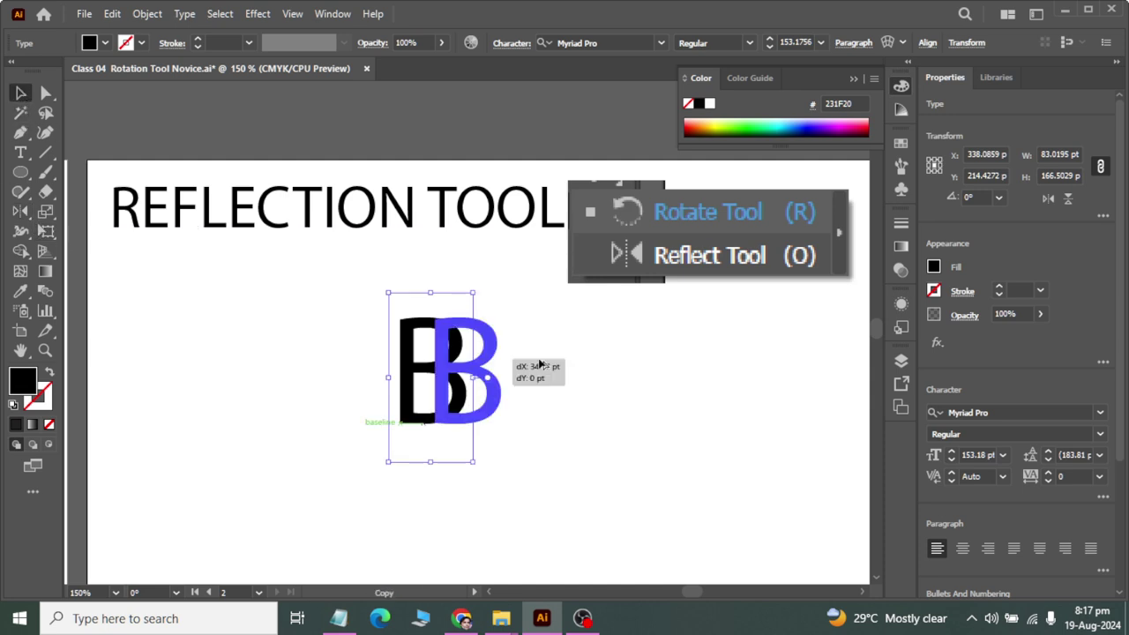
drag(742, 472, 824, 351)
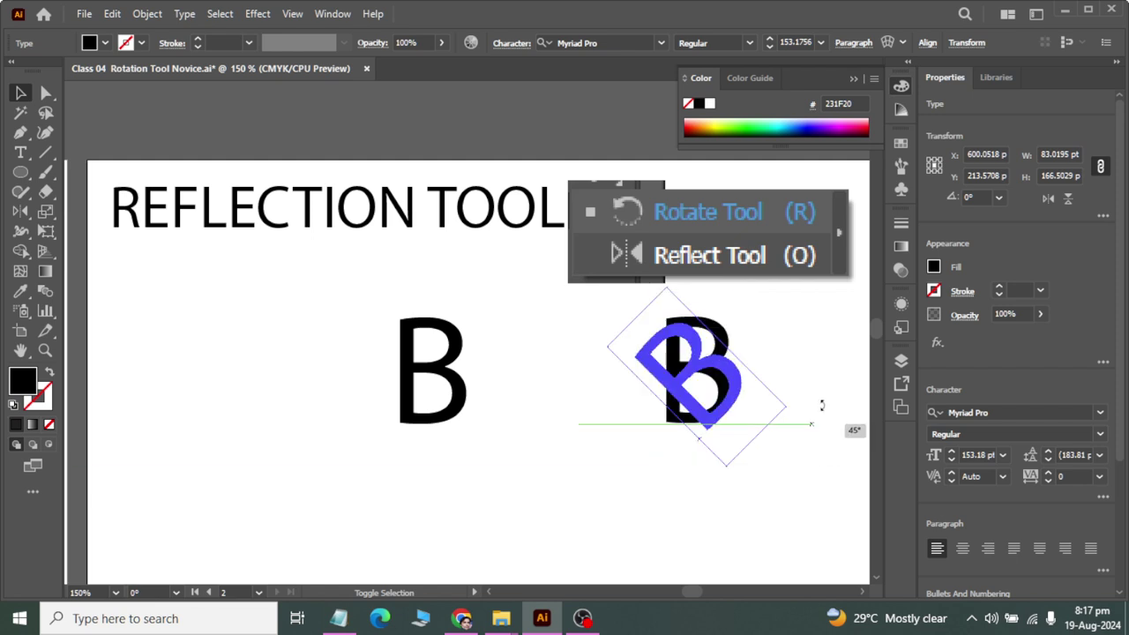
Reflect the rotated copy across a horizontal axis so its curves face upward
key(o)
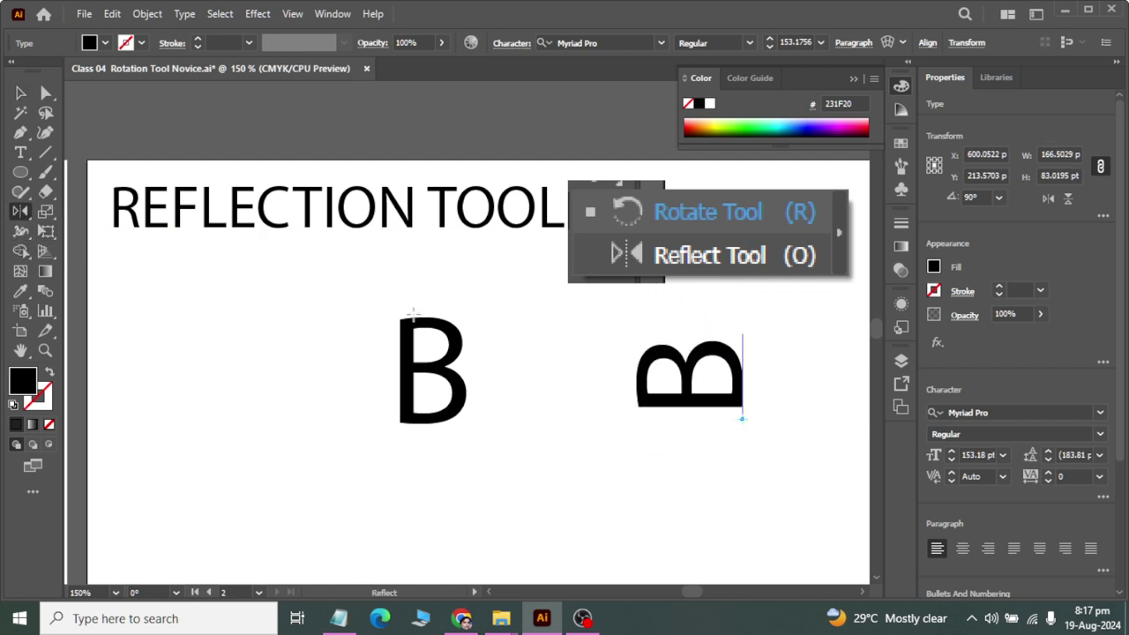
alt+click(741, 420)
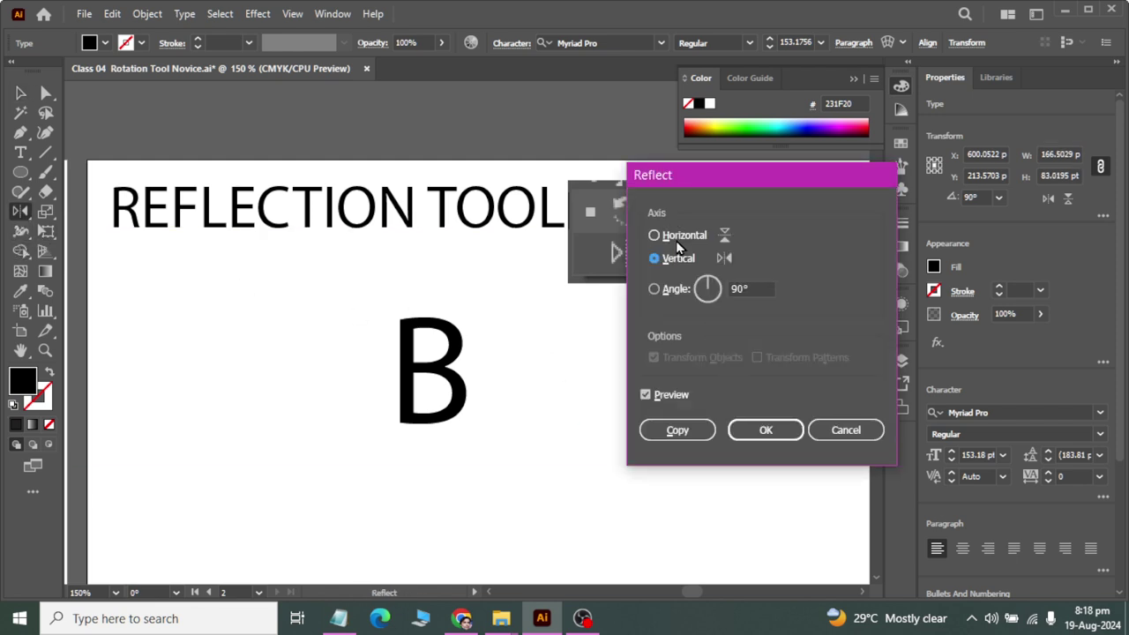
drag(681, 188, 174, 120)
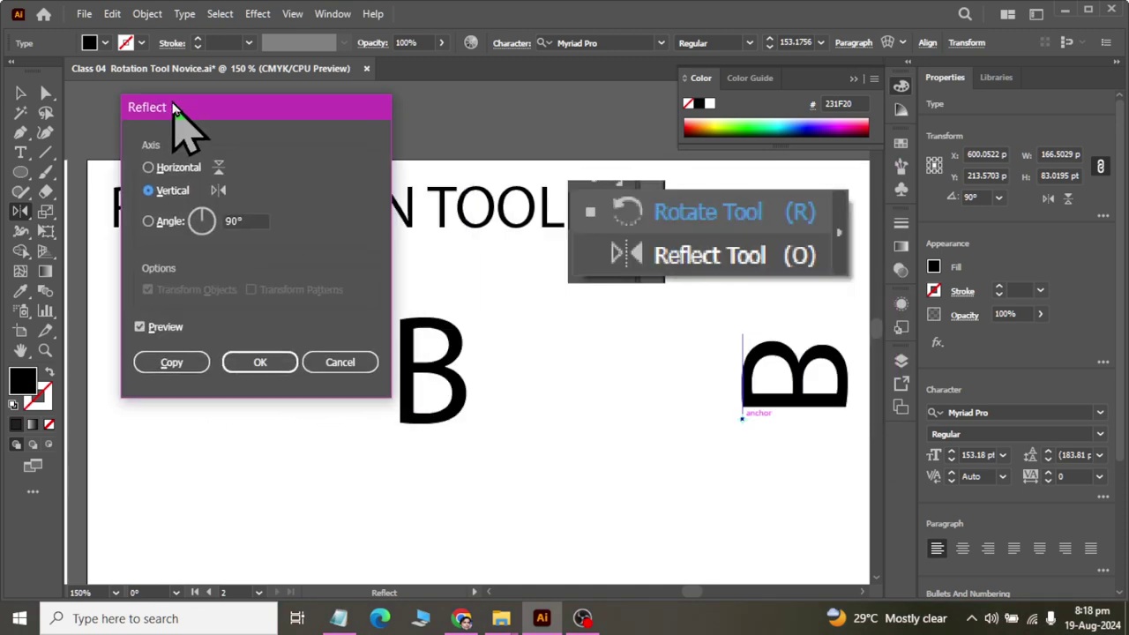
click(167, 173)
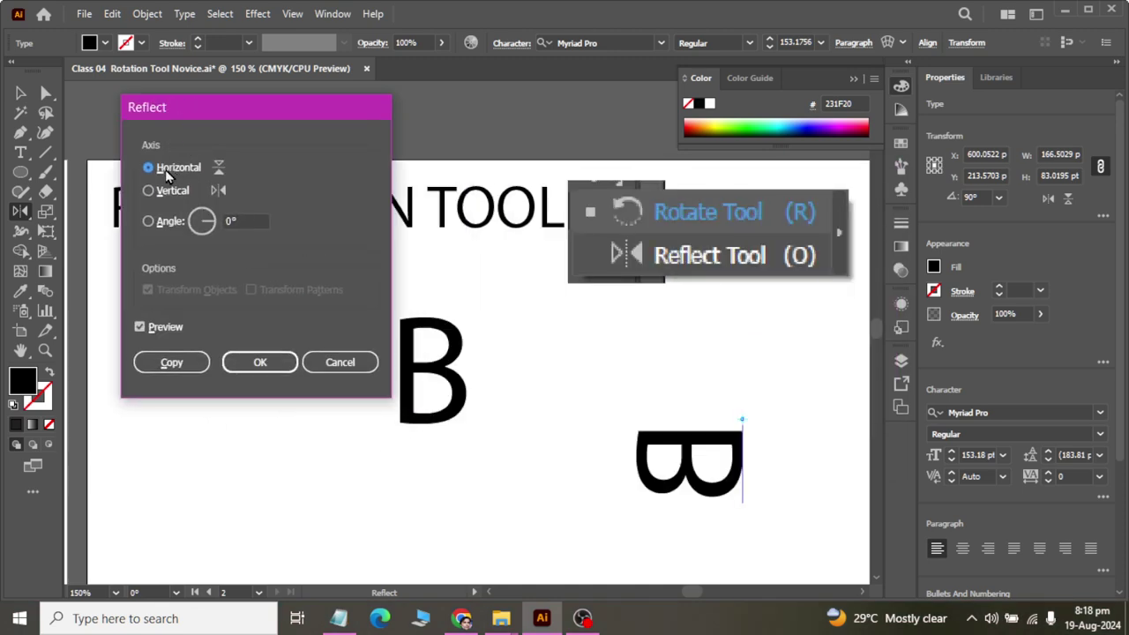
click(259, 361)
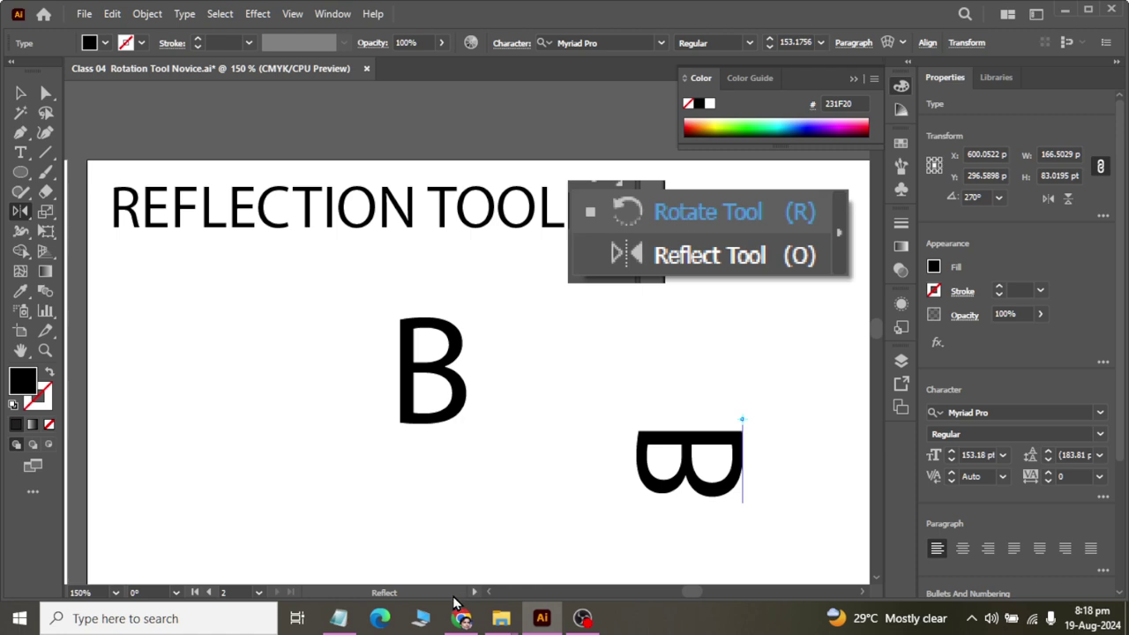
click(21, 92)
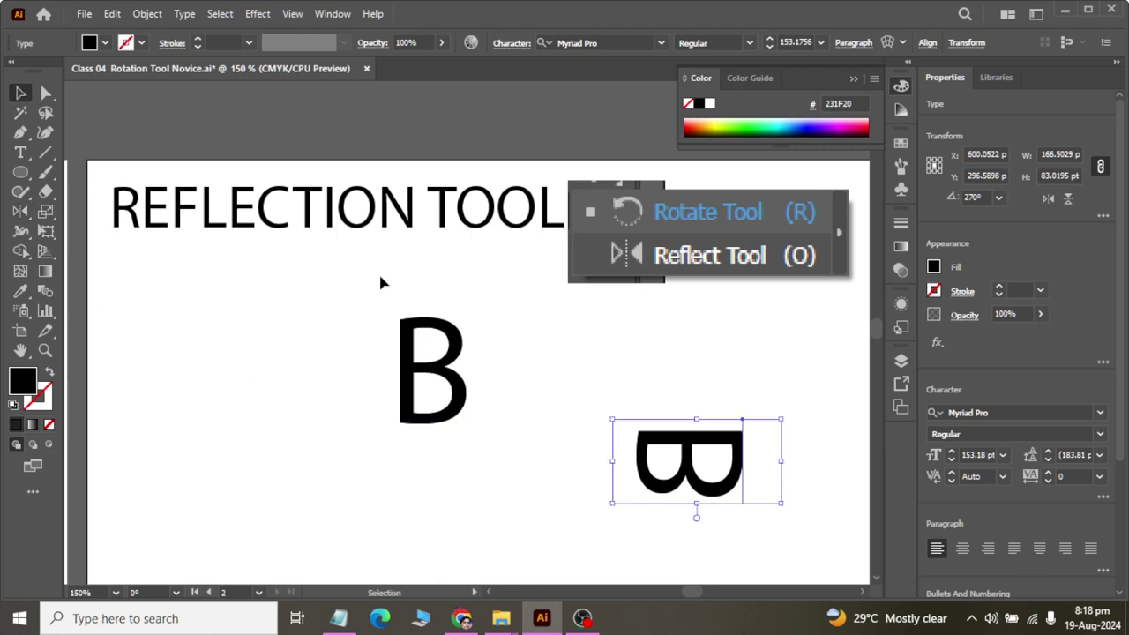
Add a vertical-axis mirrored copy of the upright B beside it
drag(378, 283, 456, 453)
click(20, 211)
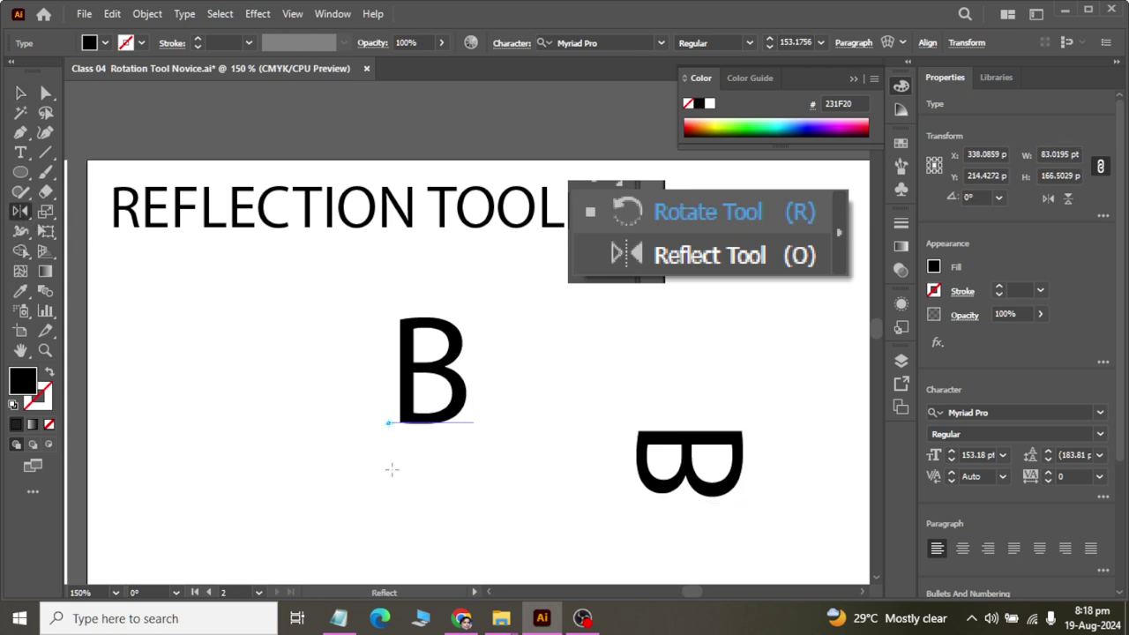
alt+click(388, 422)
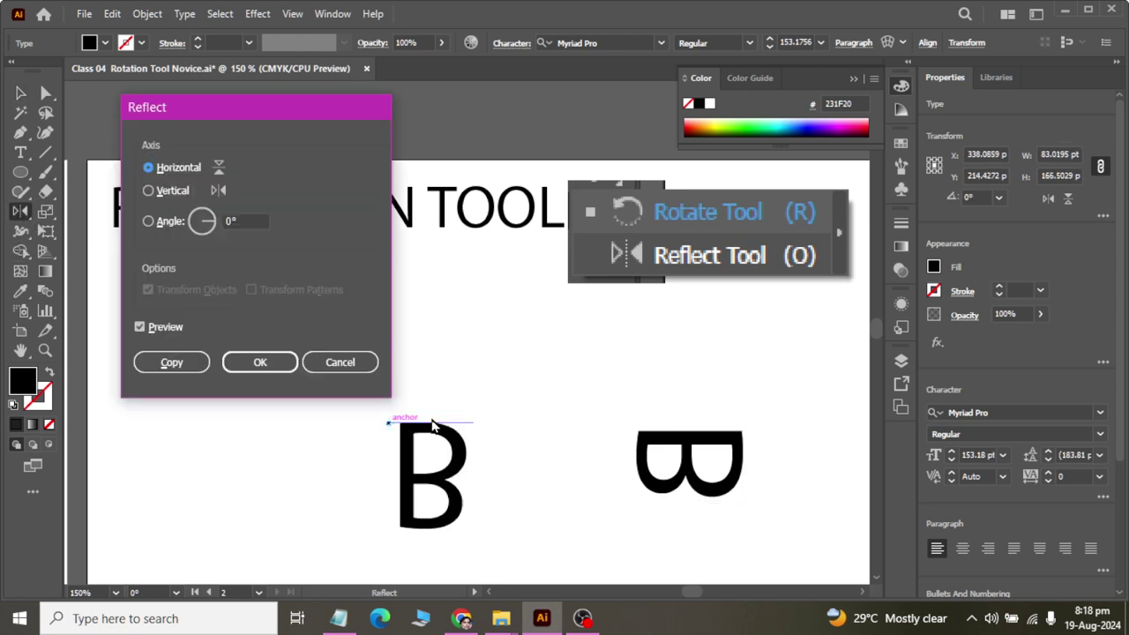
click(150, 192)
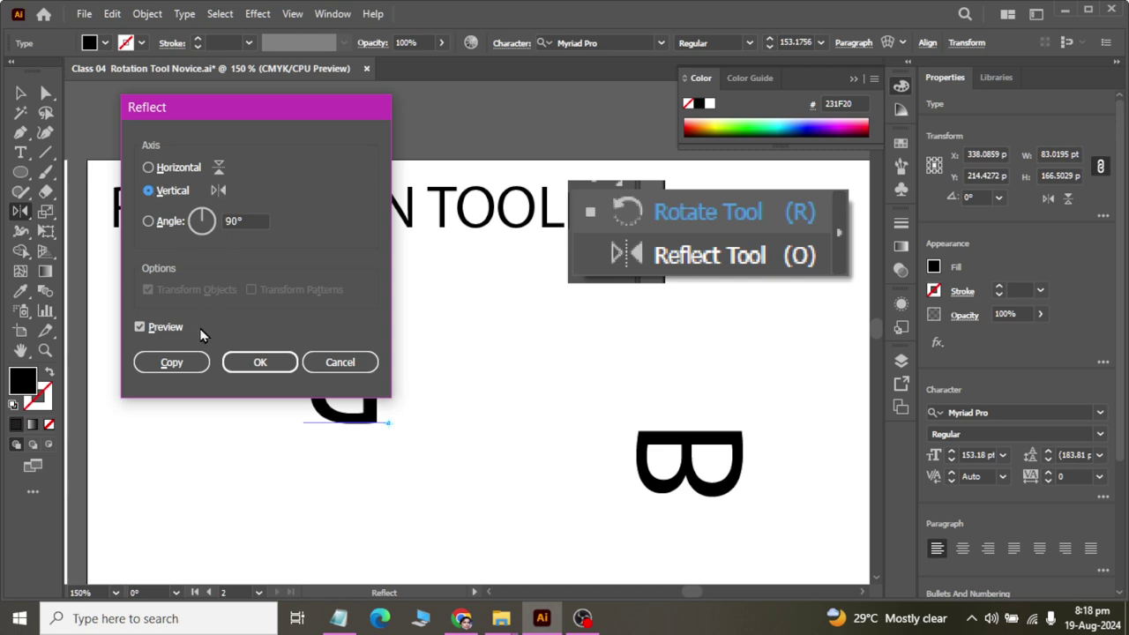
click(167, 363)
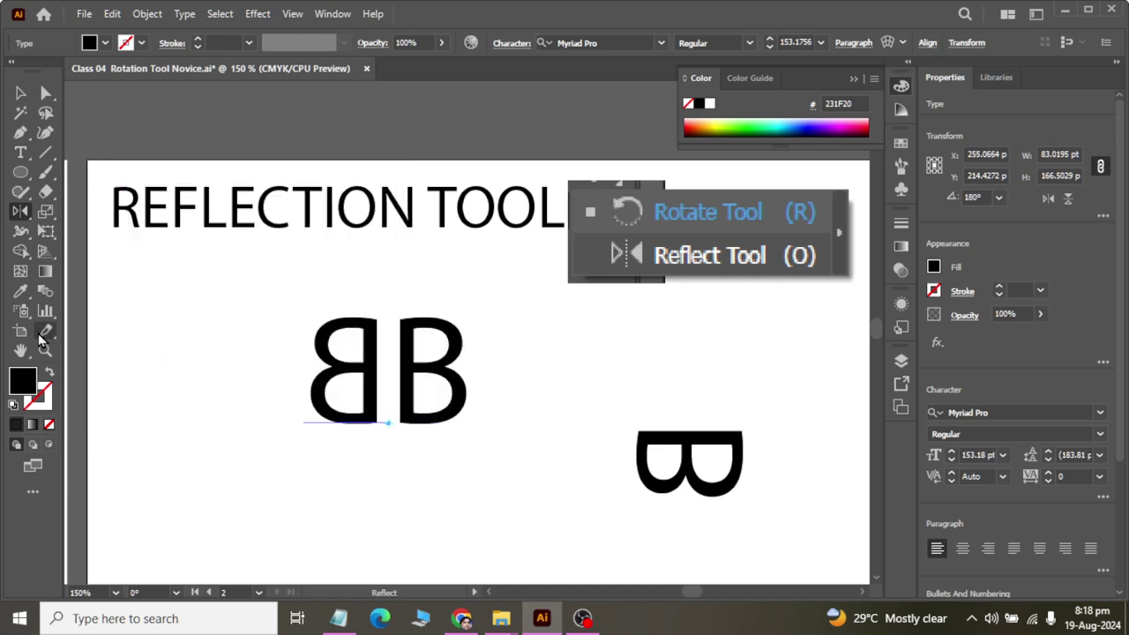
click(22, 93)
Add a horizontal-axis mirrored copy of the sideways B to form a stacked pair
click(171, 285)
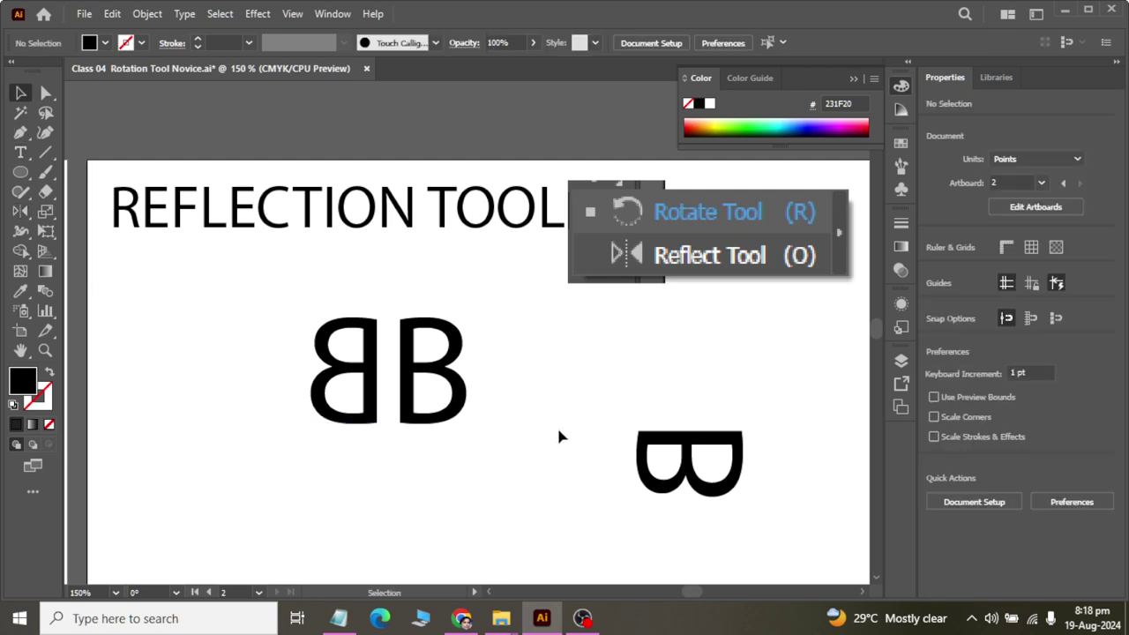
drag(557, 425, 792, 531)
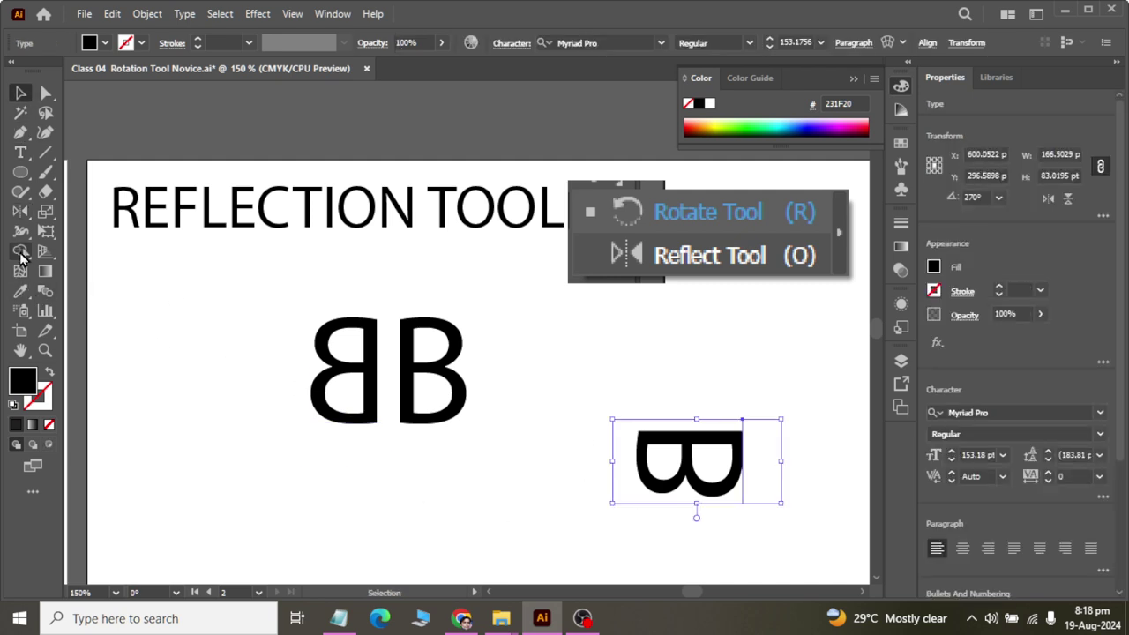
click(23, 212)
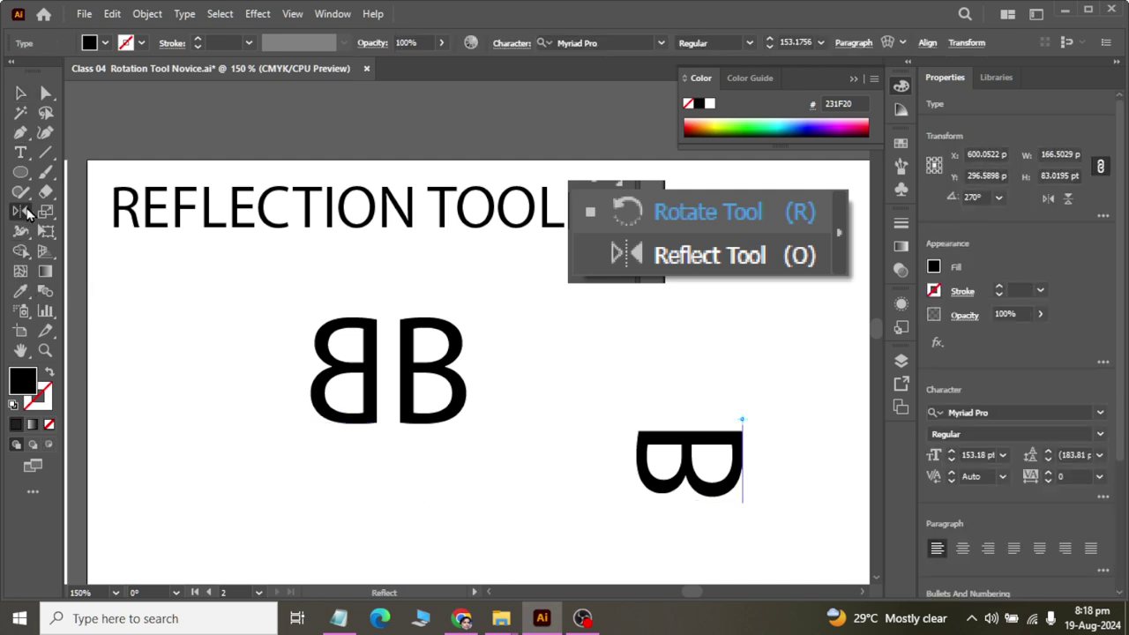
alt+click(741, 419)
click(177, 168)
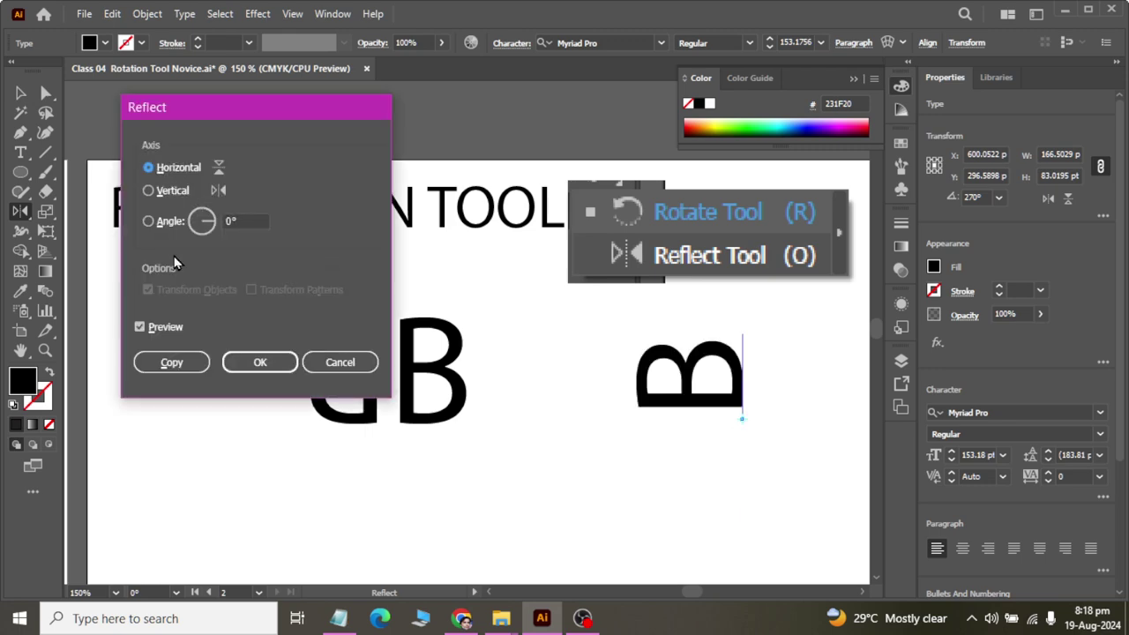
click(171, 361)
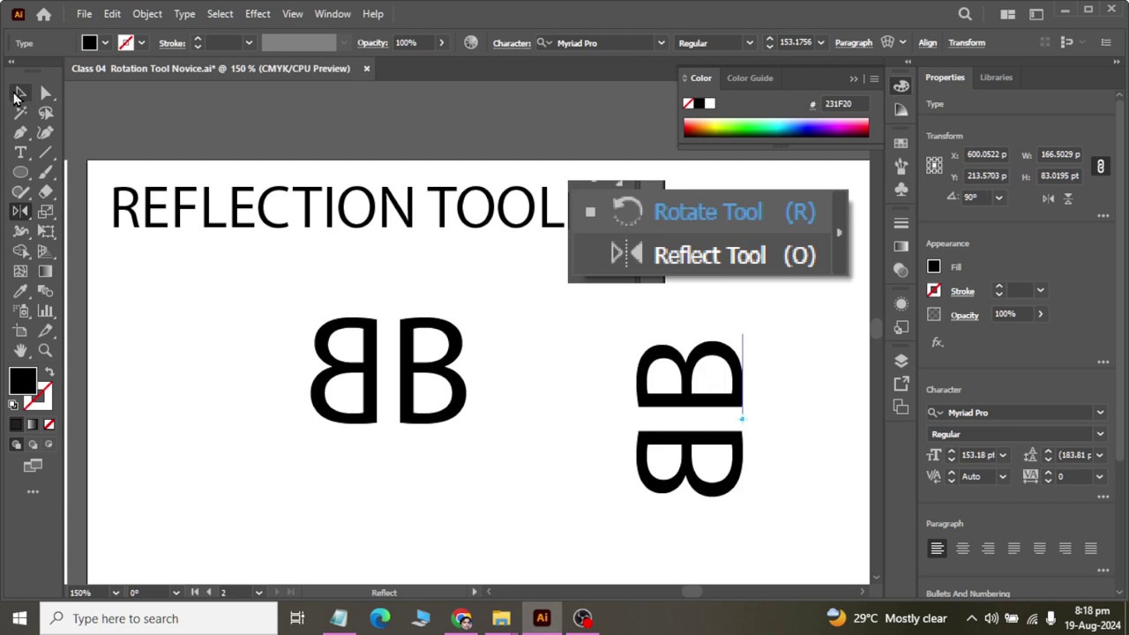
click(20, 92)
Move the letter groups up and to the left
click(224, 291)
click(650, 467)
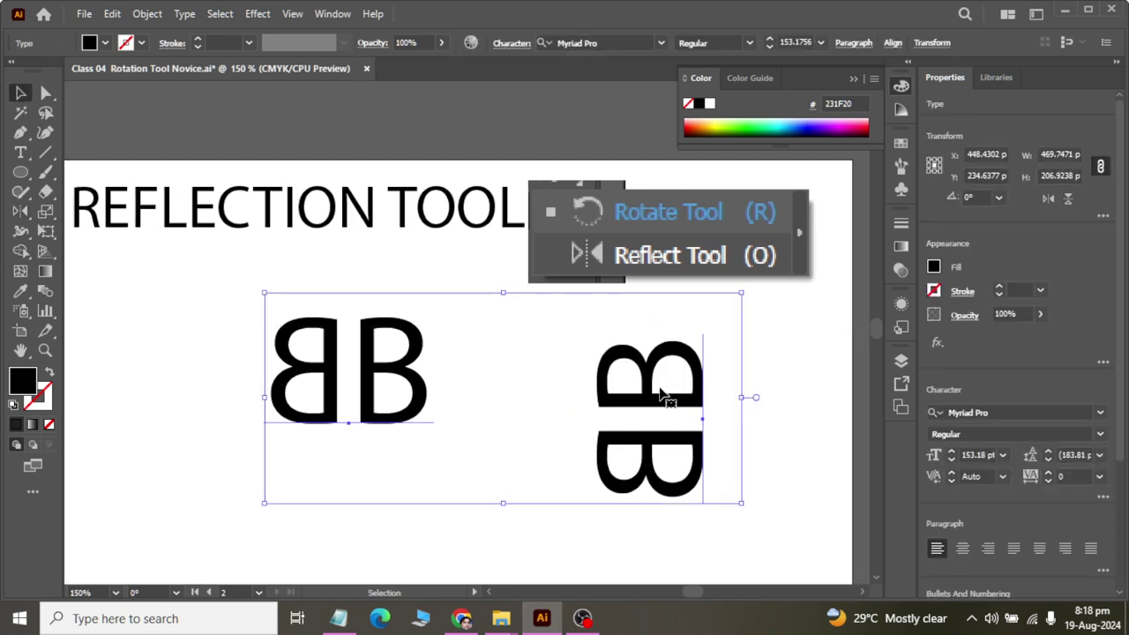
mouse_move(668, 391)
mouse_down()
mouse_move(348, 431)
mouse_move(505, 351)
mouse_up()
Draw a small black square below the letters
click(410, 435)
scroll(415, 433, down, 2)
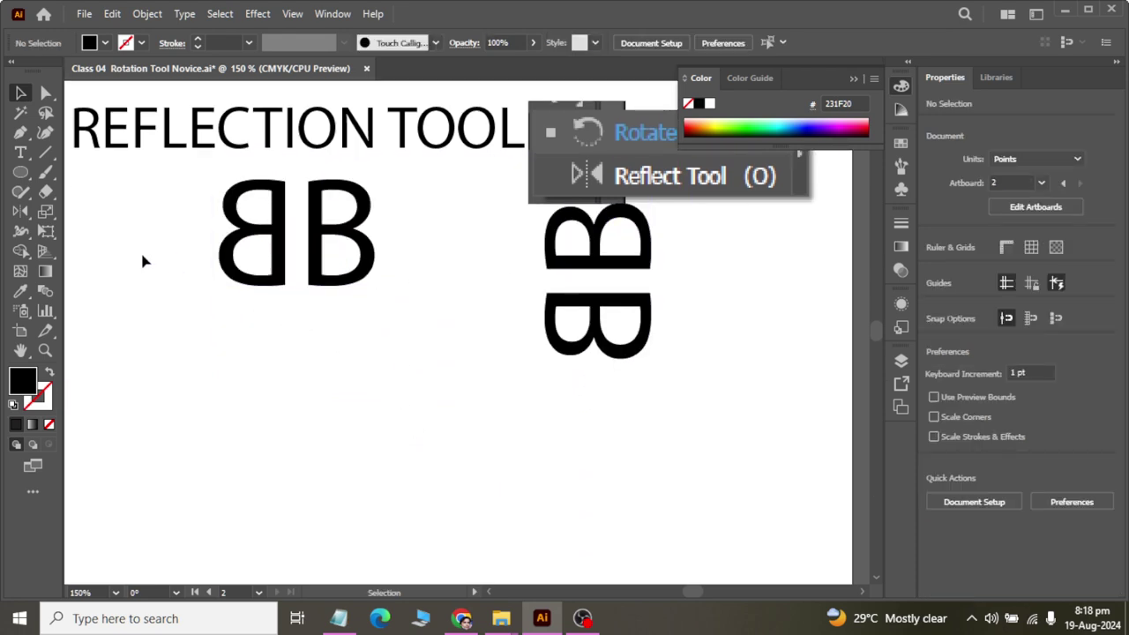
click(21, 175)
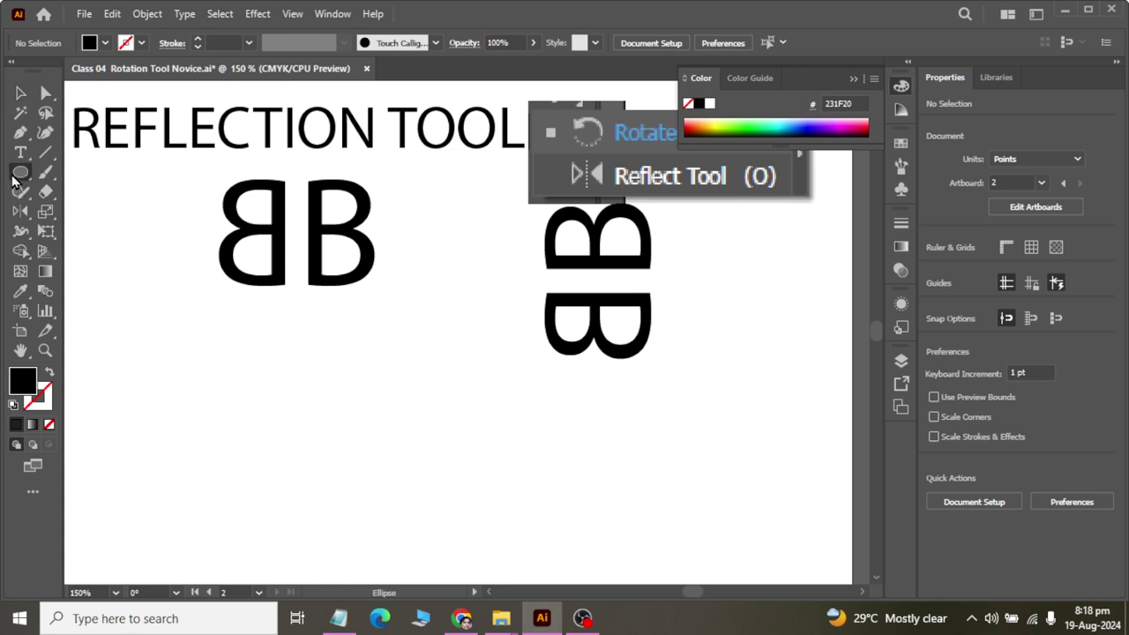
click(89, 173)
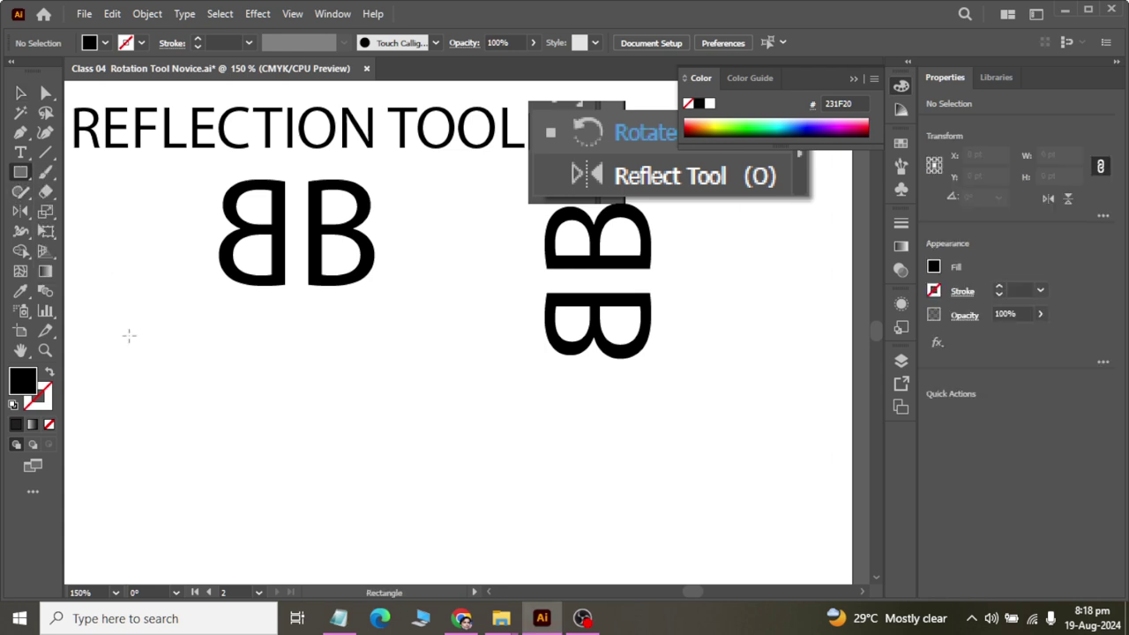
mouse_move(185, 368)
mouse_down()
mouse_move(233, 438)
mouse_move(237, 420)
mouse_up()
Delete the square's top-right anchor to make a right triangle, then zoom in
click(46, 93)
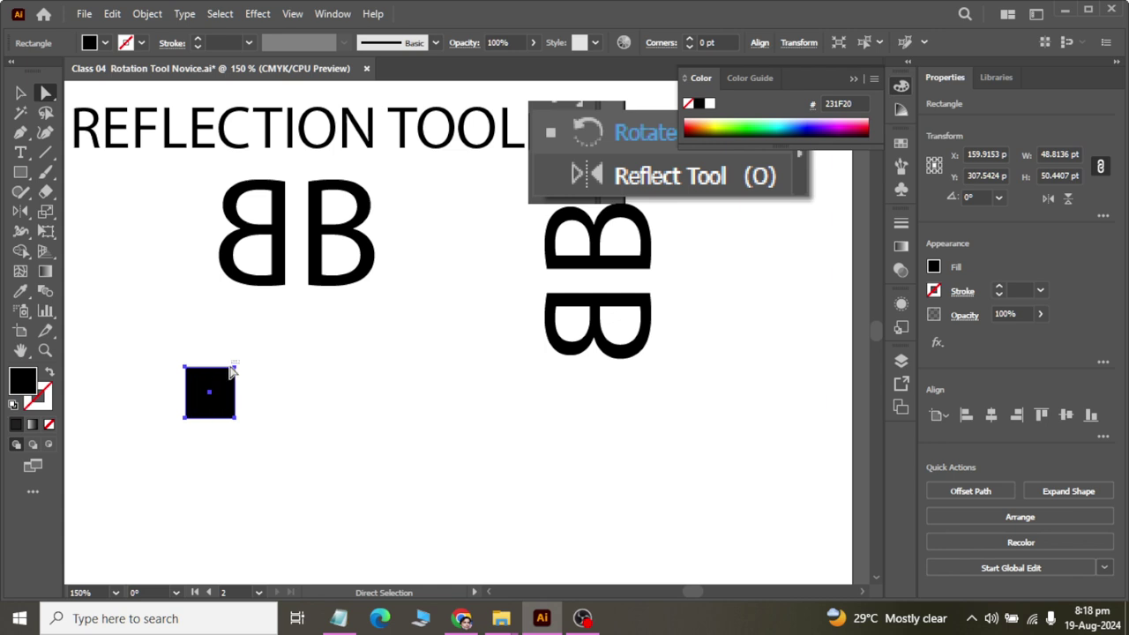
click(234, 368)
key(Delete)
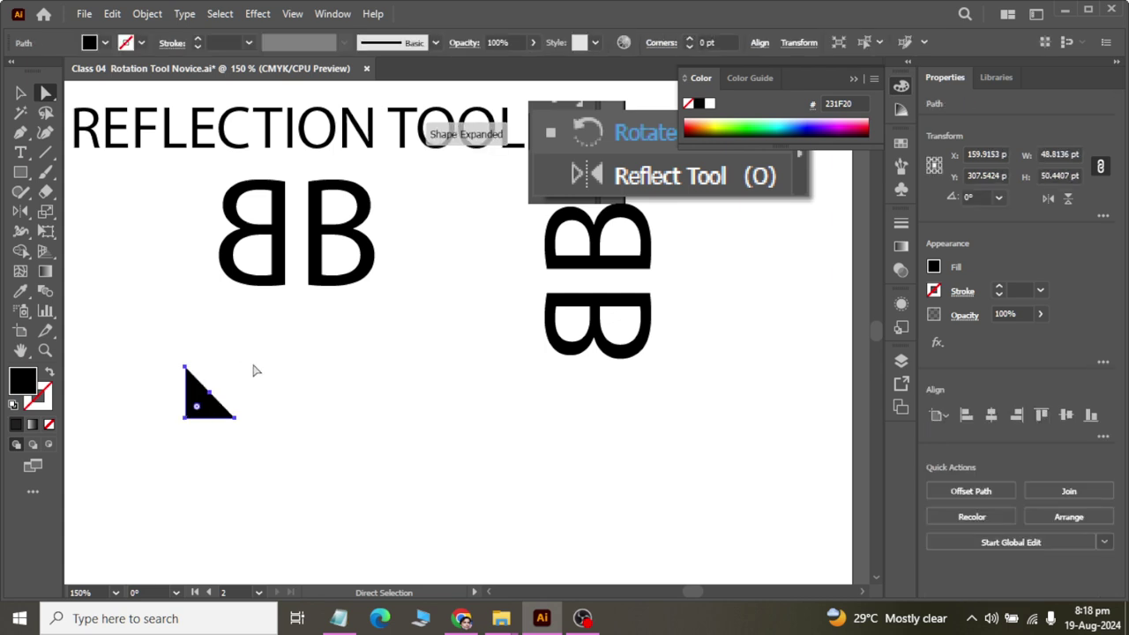
click(20, 93)
click(234, 361)
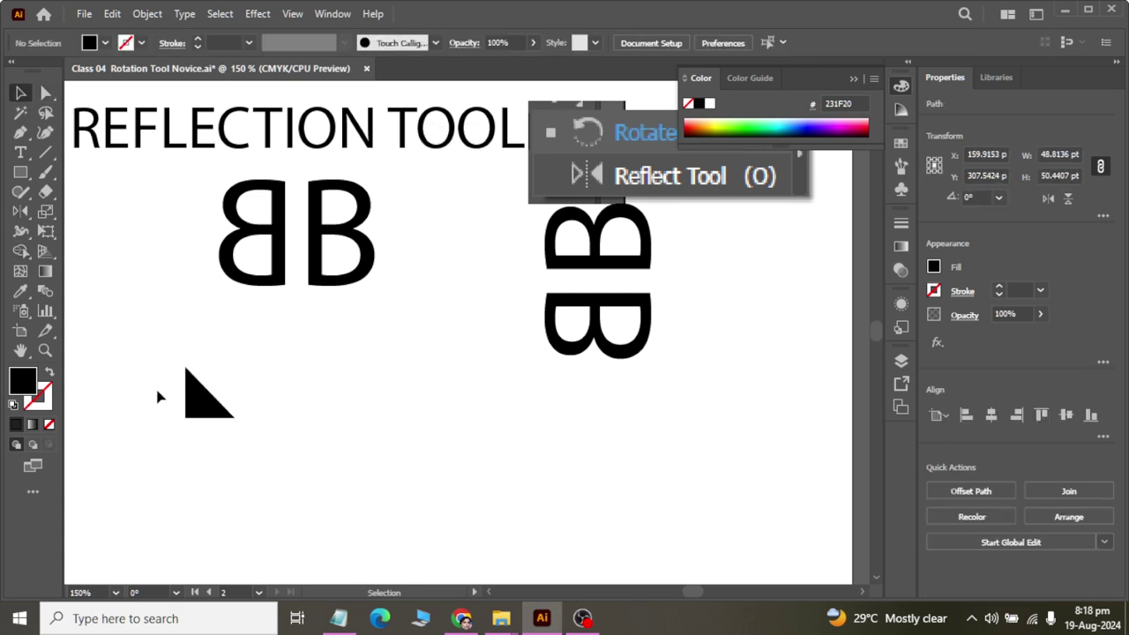
drag(158, 395, 270, 461)
key(ctrl+equal)
key(ctrl+equal)
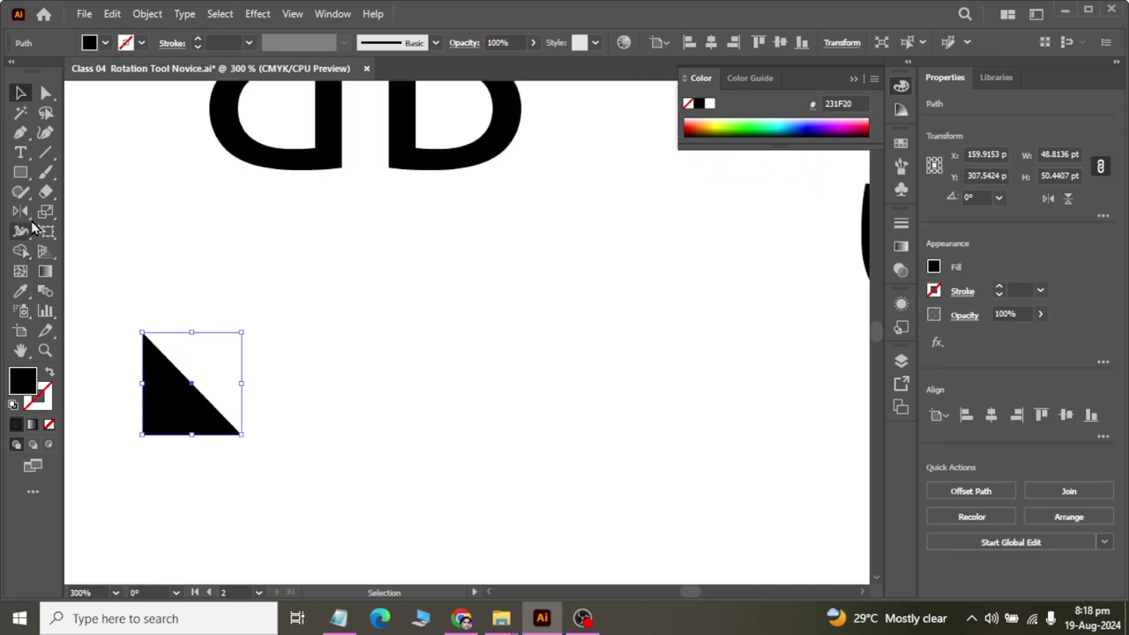
Try removing the triangle with the Shape Builder, then undo it
click(22, 251)
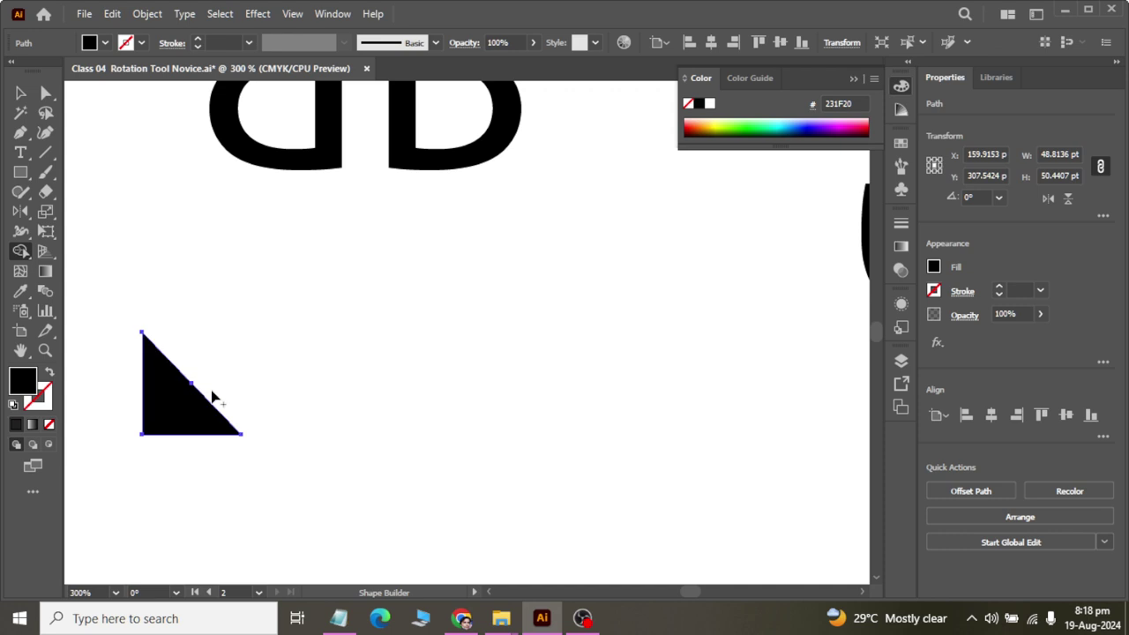
alt+click(243, 439)
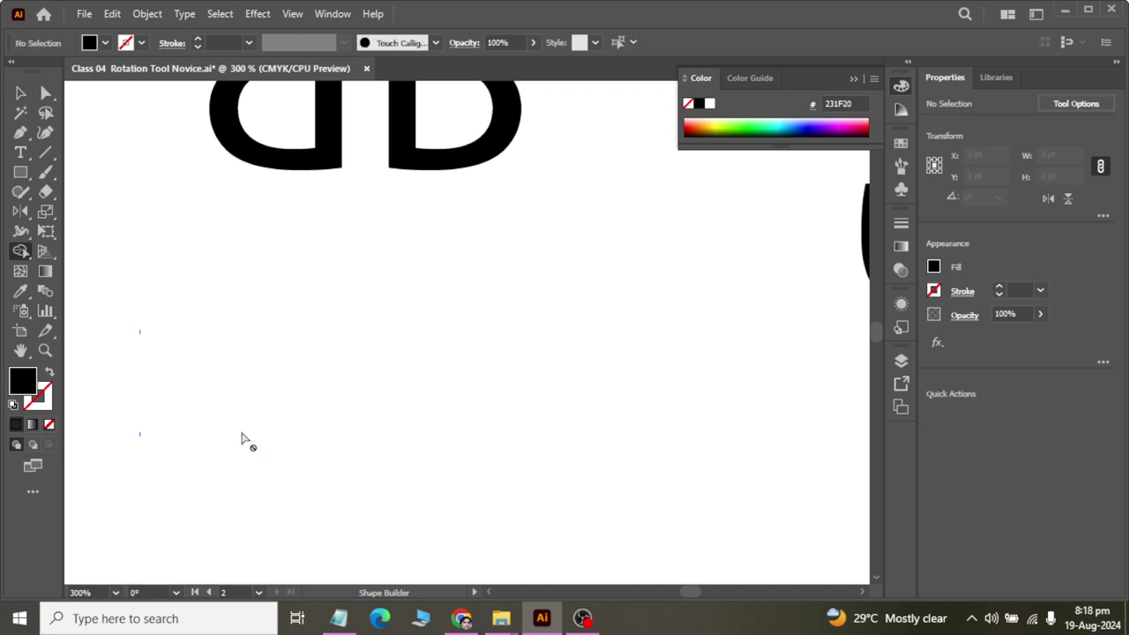
key(ctrl+z)
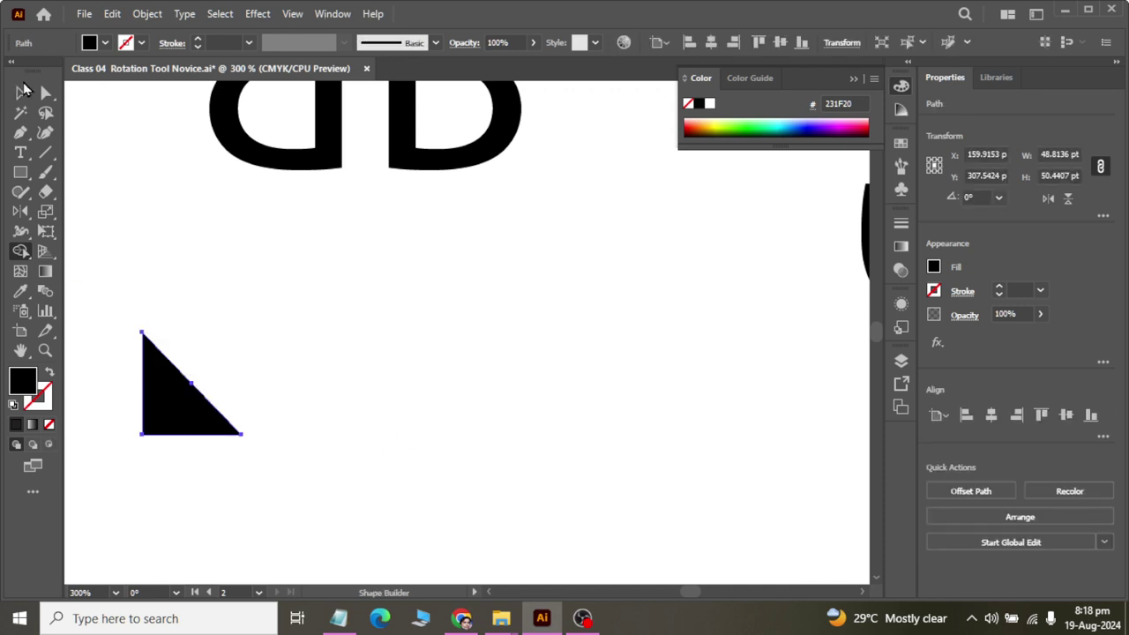
Add a copy of the triangle mirrored across a vertical axis
click(21, 212)
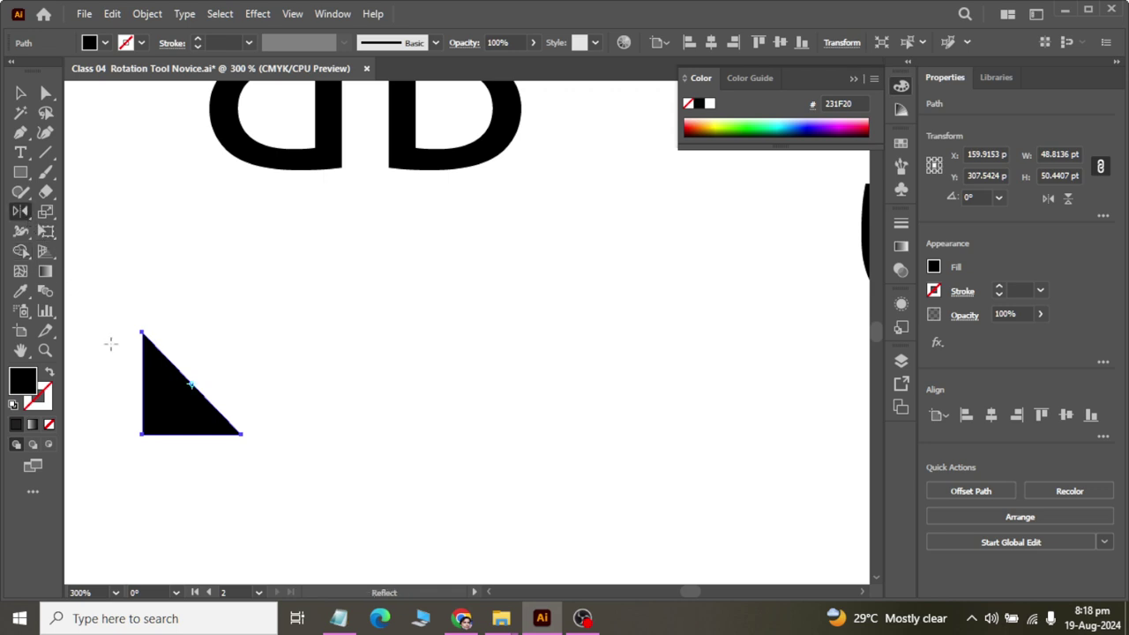
alt+click(240, 433)
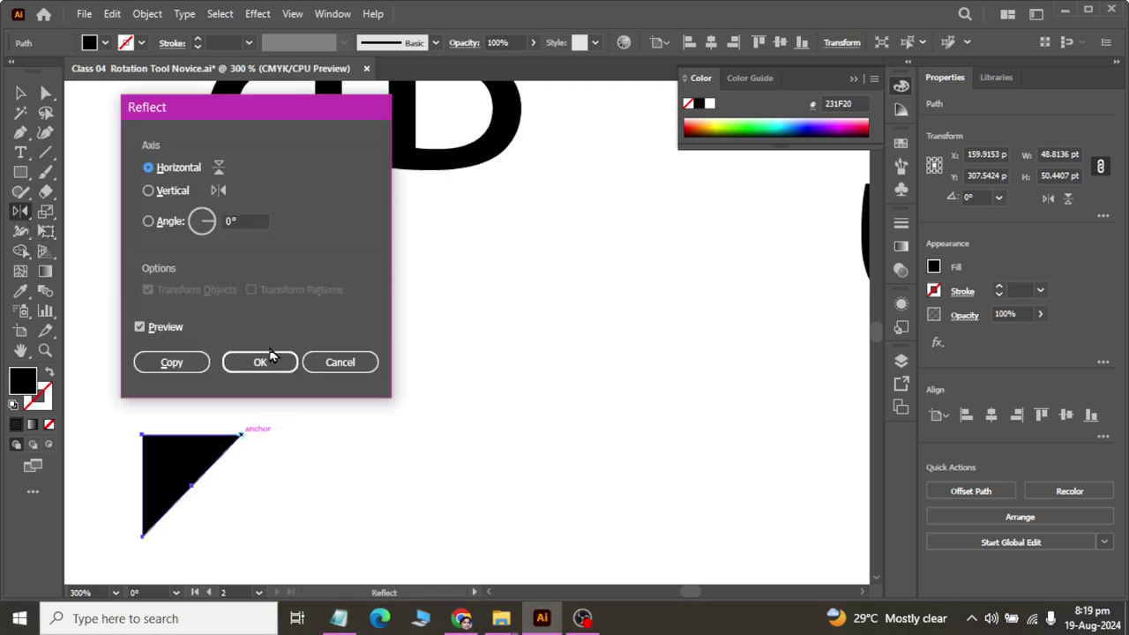
drag(185, 114, 604, 151)
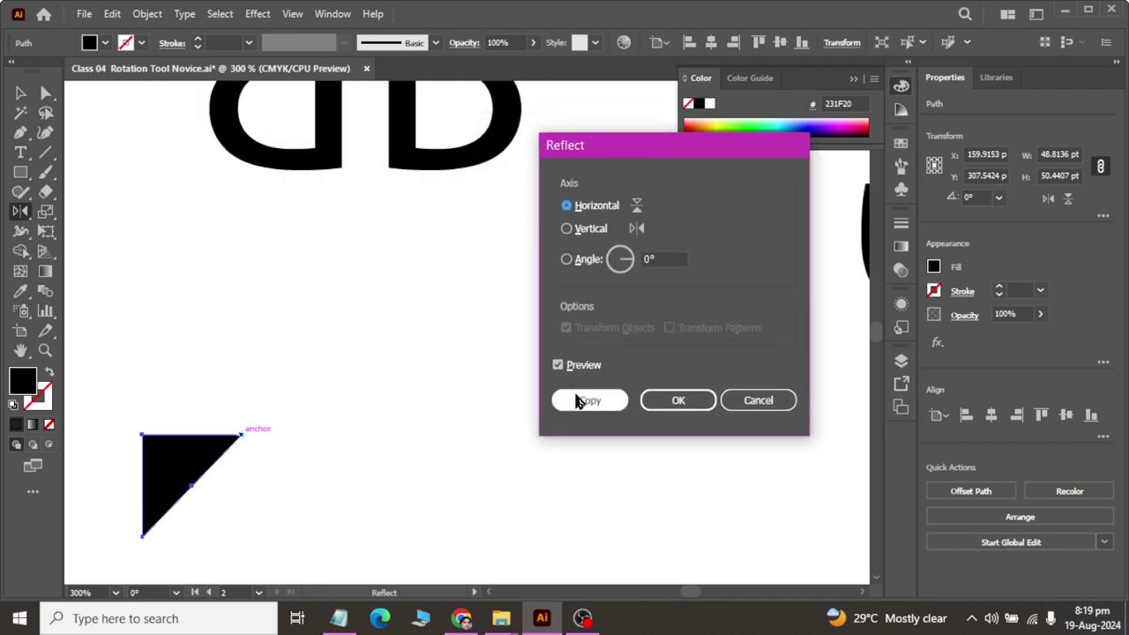
click(594, 234)
click(589, 401)
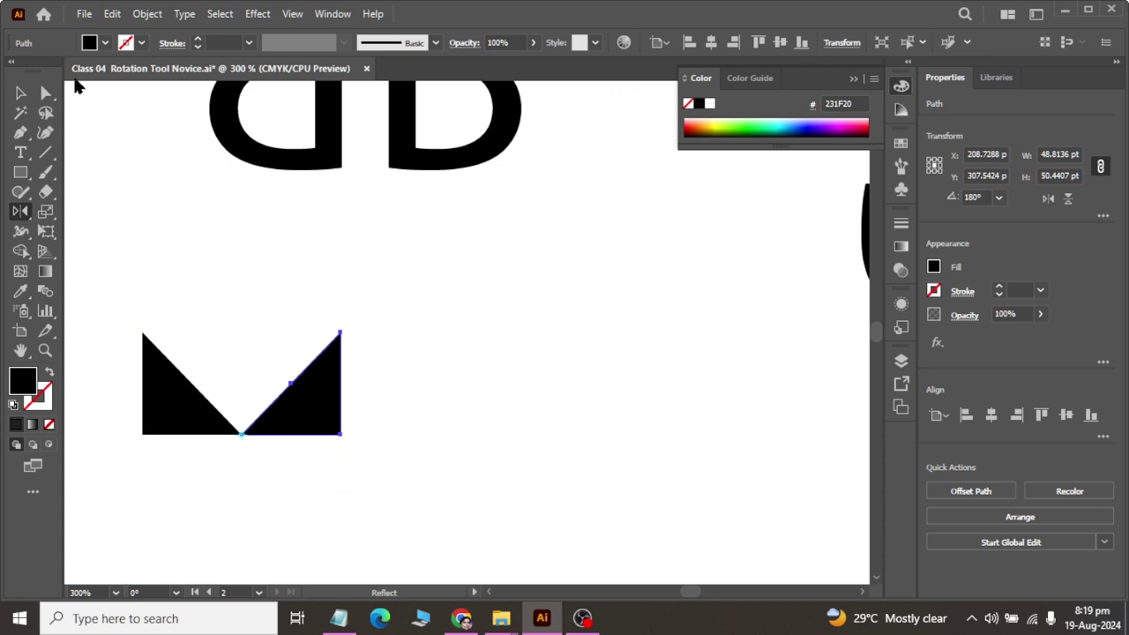
Mirror both triangles across a horizontal axis as copies, completing the square with a white diamond
click(20, 93)
click(45, 270)
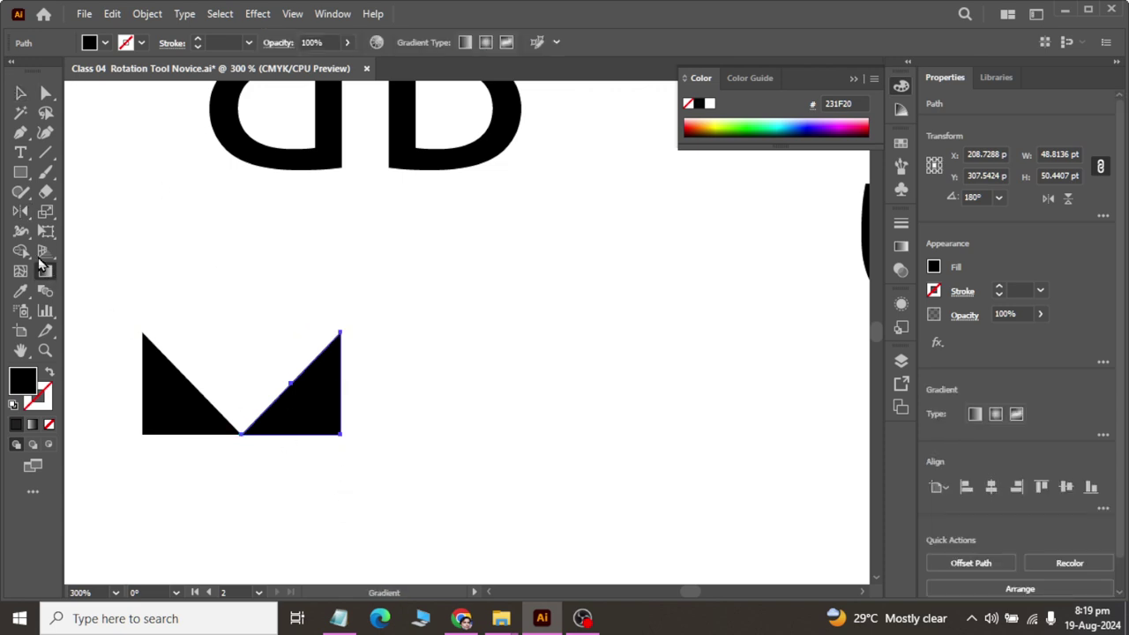
click(21, 93)
mouse_move(122, 315)
mouse_down()
mouse_move(264, 454)
mouse_move(467, 485)
mouse_up()
key(o)
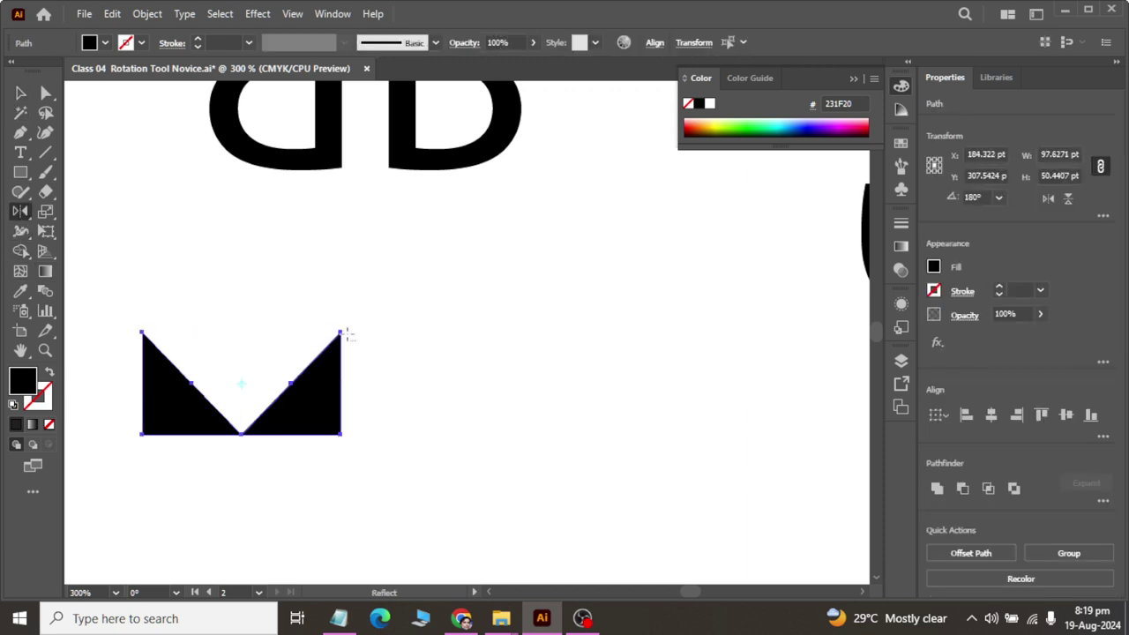
alt+click(340, 332)
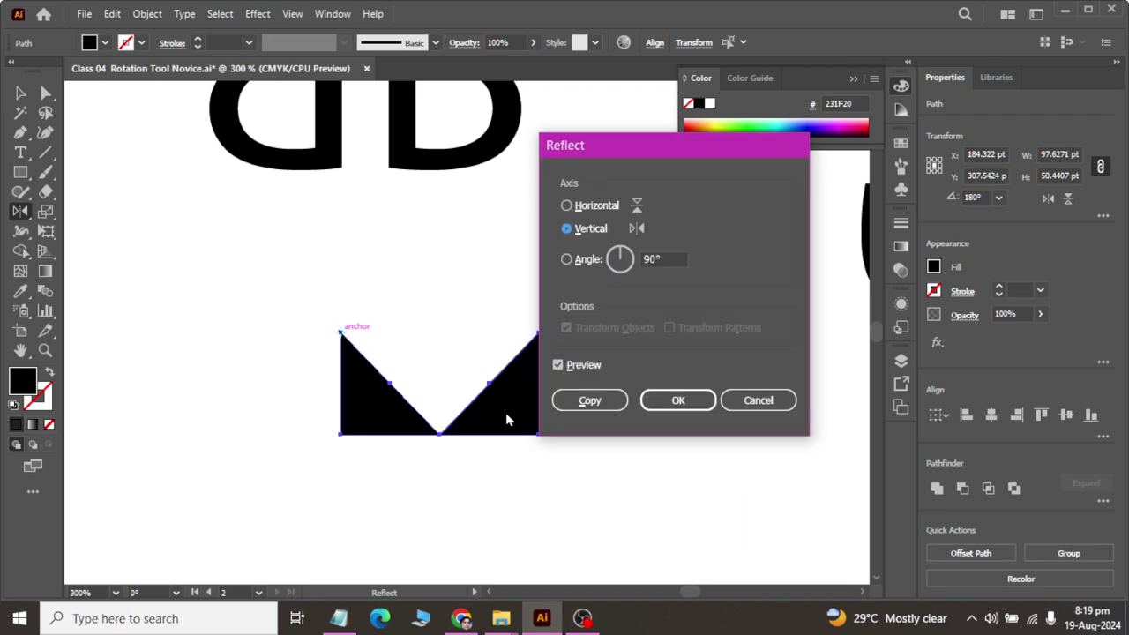
click(585, 207)
click(589, 400)
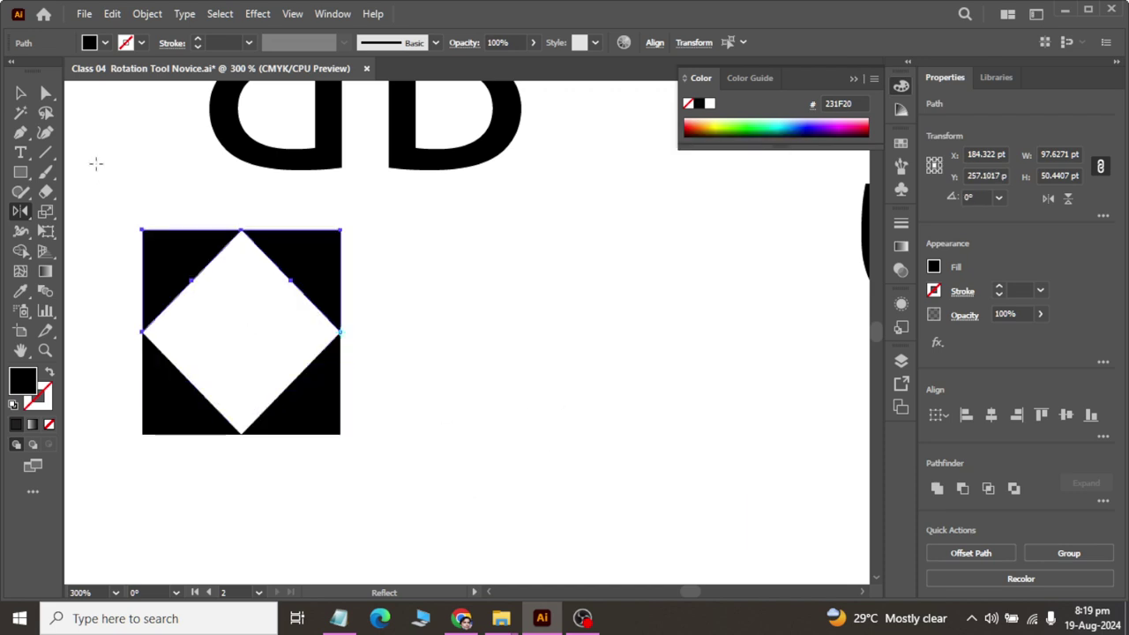
click(19, 93)
click(233, 315)
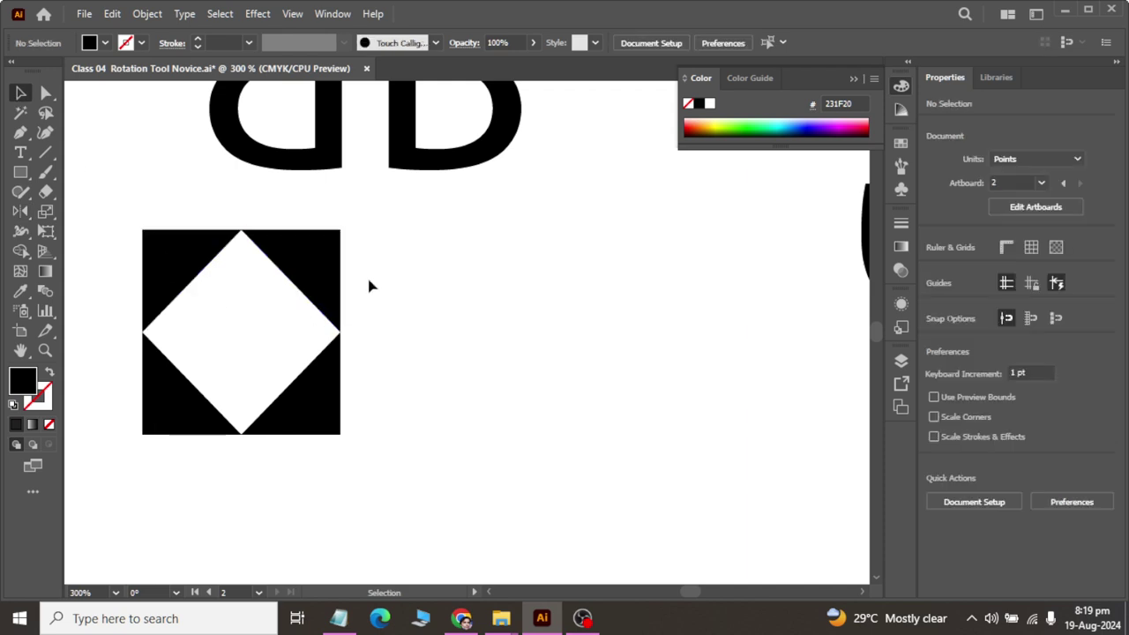
Fill the bottom-right triangle light green and the top-right triangle dark green
drag(369, 284, 448, 328)
key(ctrl+z)
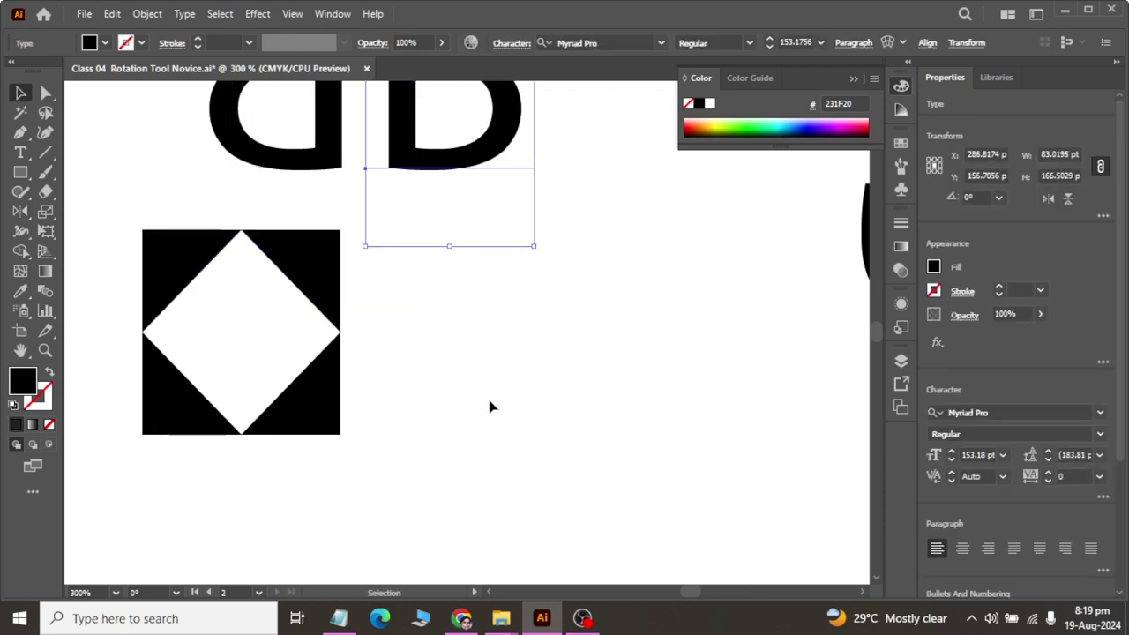
drag(488, 392, 317, 424)
click(757, 120)
drag(432, 253, 302, 270)
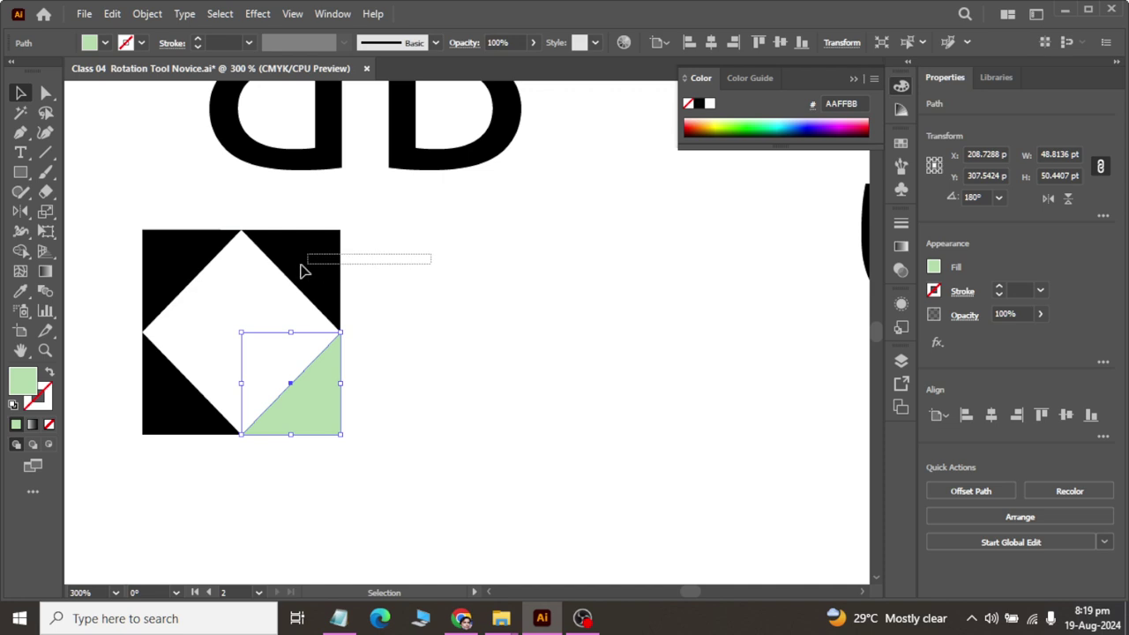
click(757, 124)
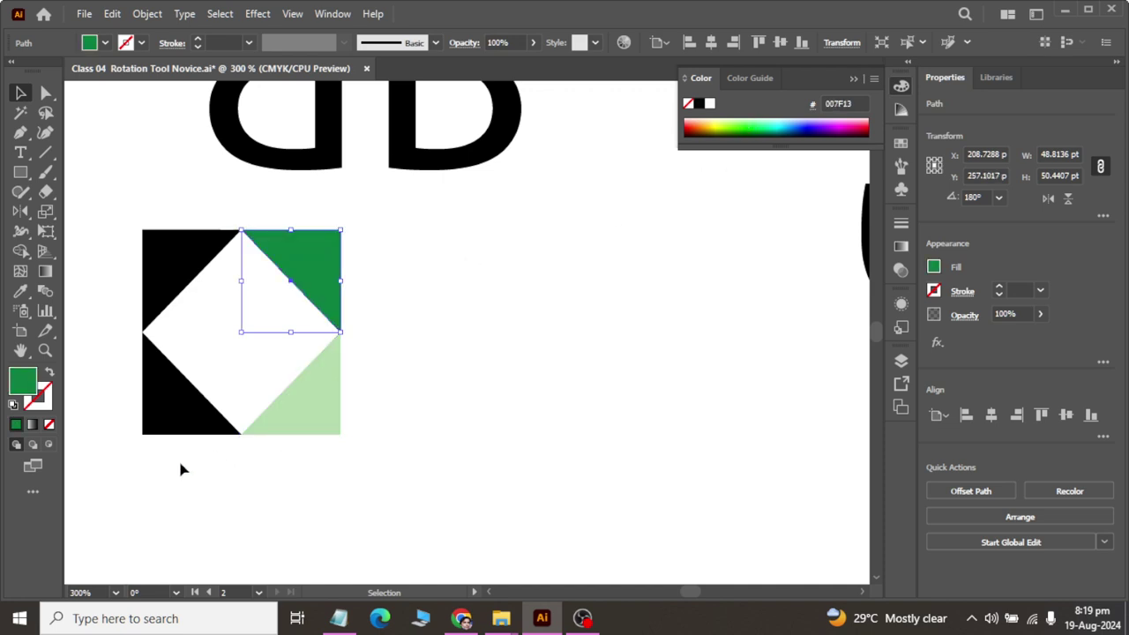
Fill the bottom-left triangle pink and the top-left triangle bright green 00AA3E
drag(182, 467, 190, 366)
click(856, 115)
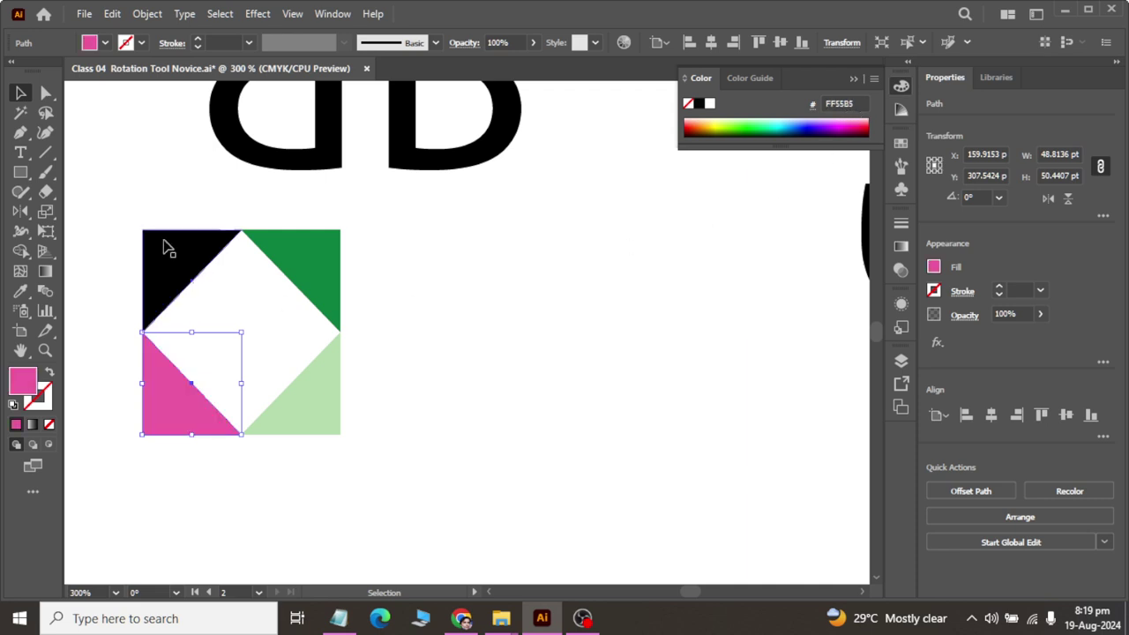
drag(164, 182, 190, 275)
click(760, 126)
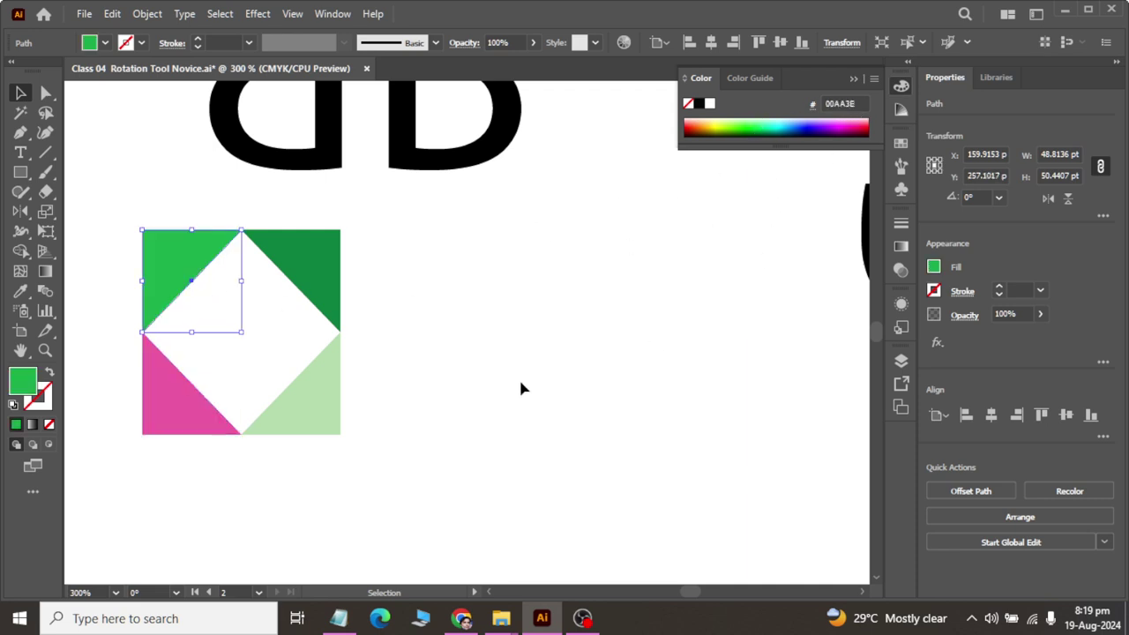
click(670, 395)
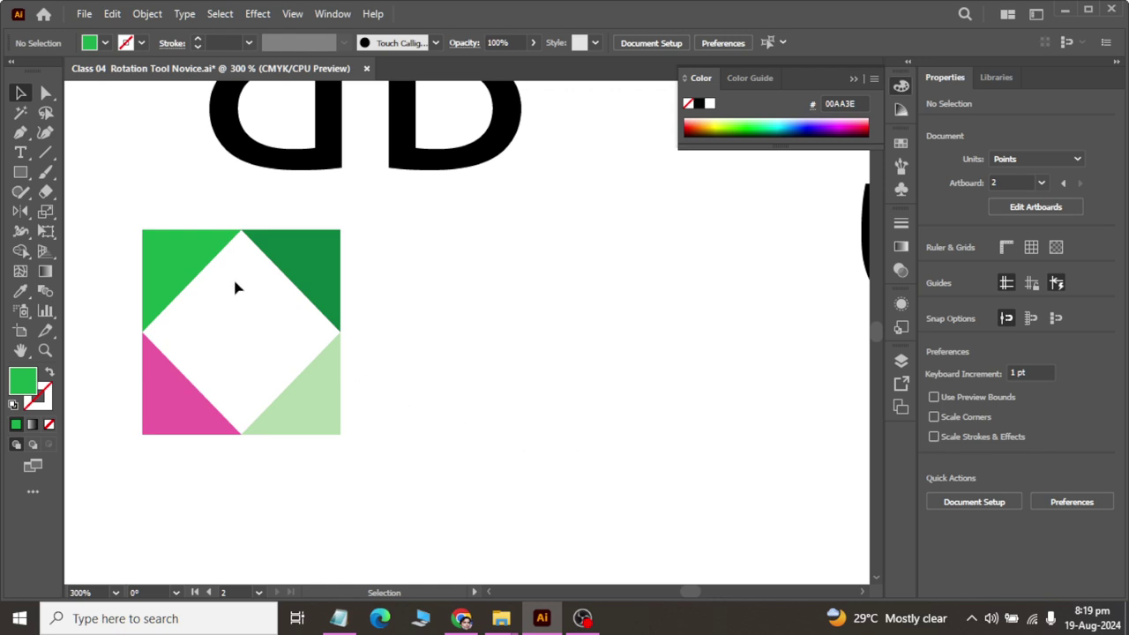
click(299, 258)
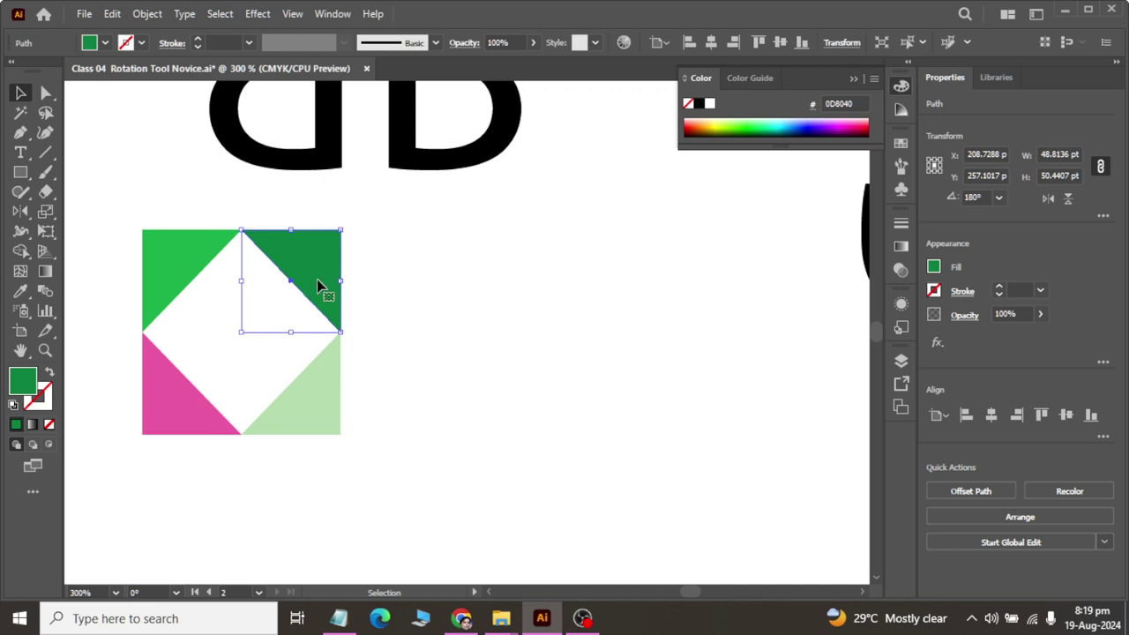
Duplicate the dark green triangle to the right, rotate it 90°, and position it lower left
drag(317, 278, 534, 335)
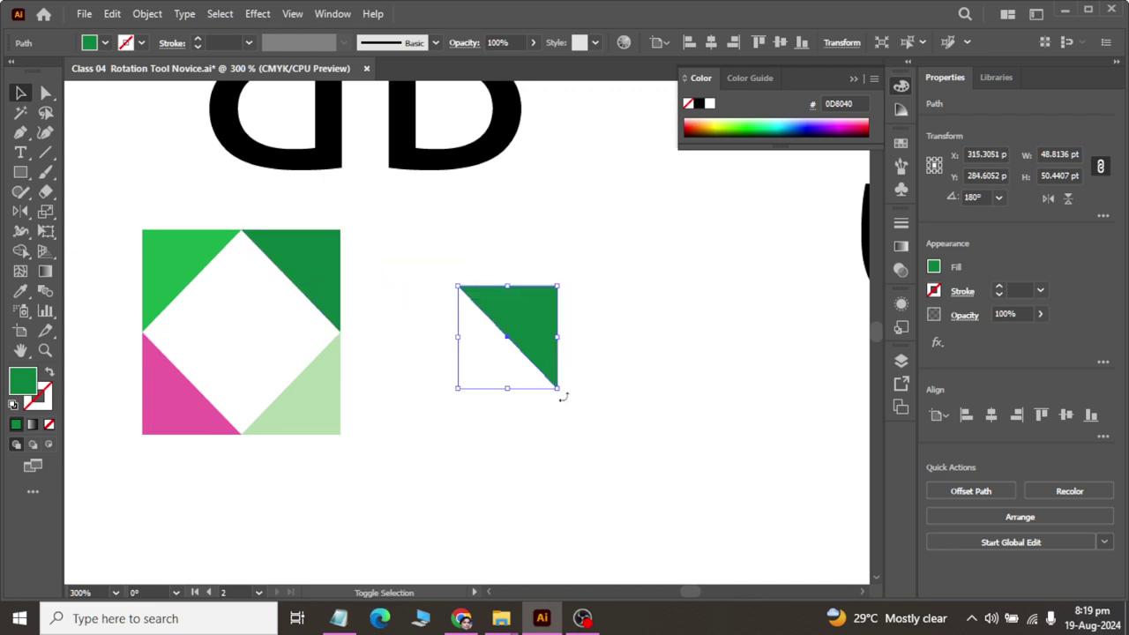
drag(563, 397, 430, 372)
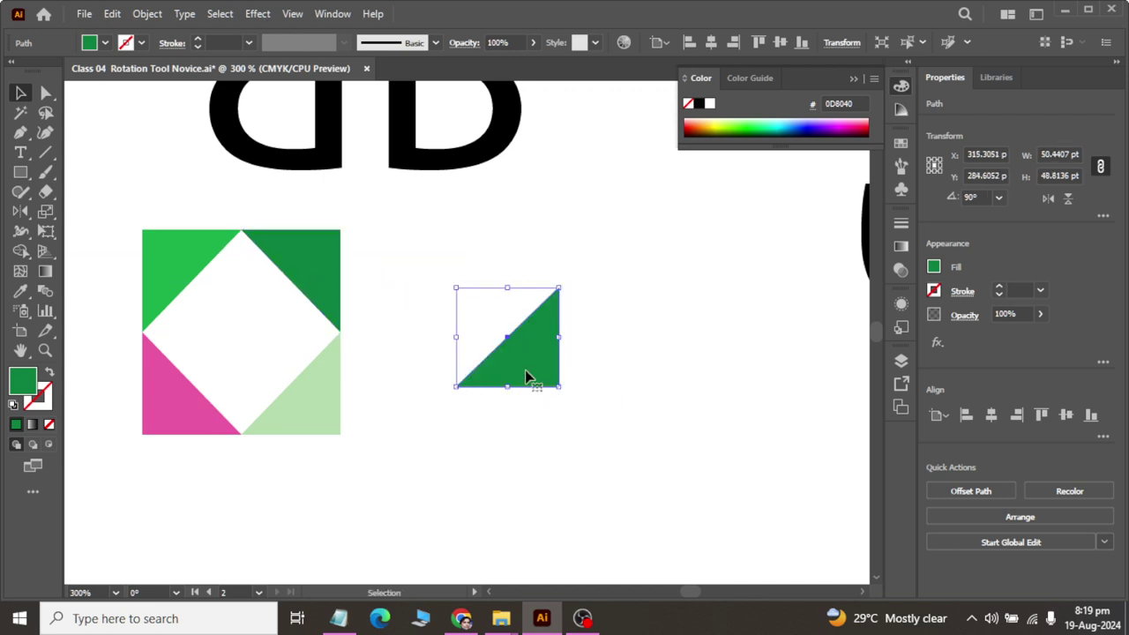
drag(526, 377, 489, 483)
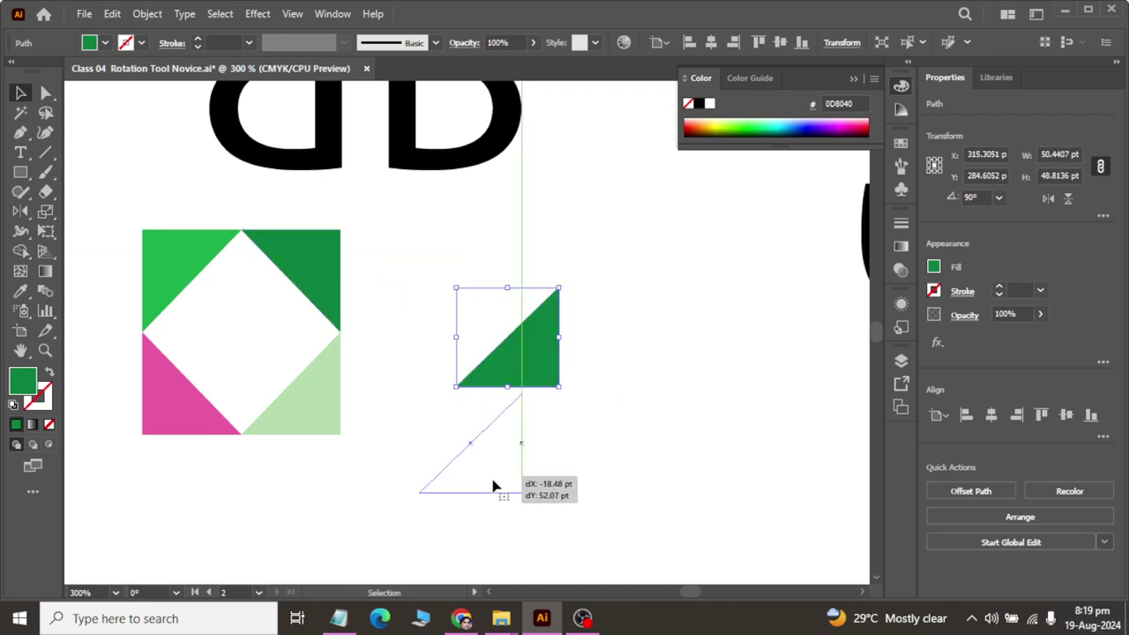
Add a vertical-axis mirrored copy from its bottom-right corner, forming a larger triangle
click(19, 211)
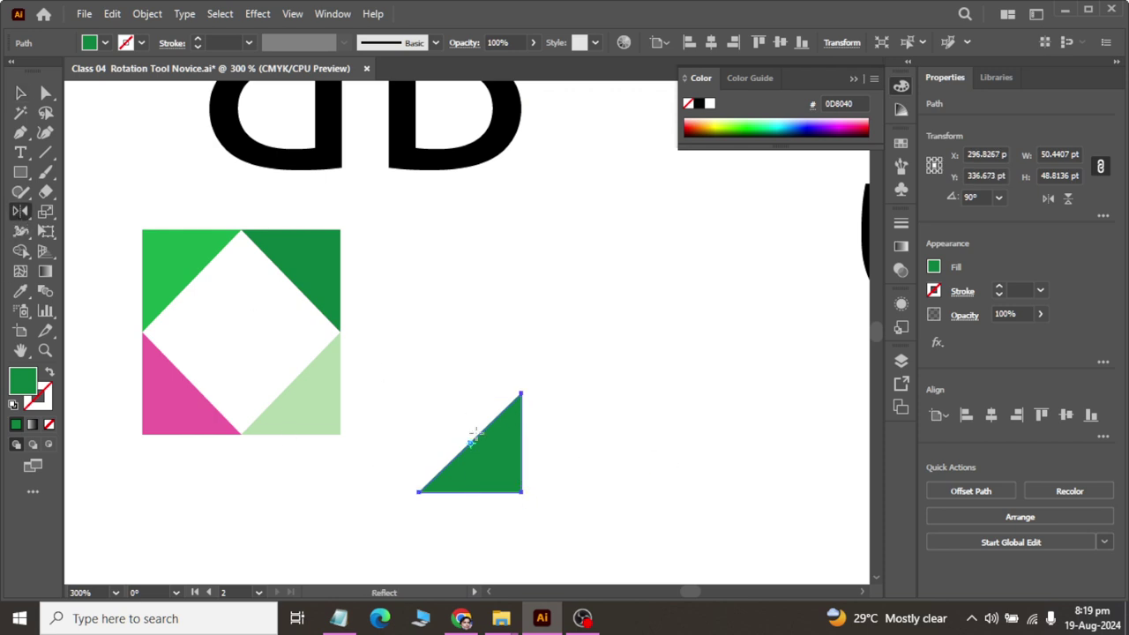
alt+click(521, 484)
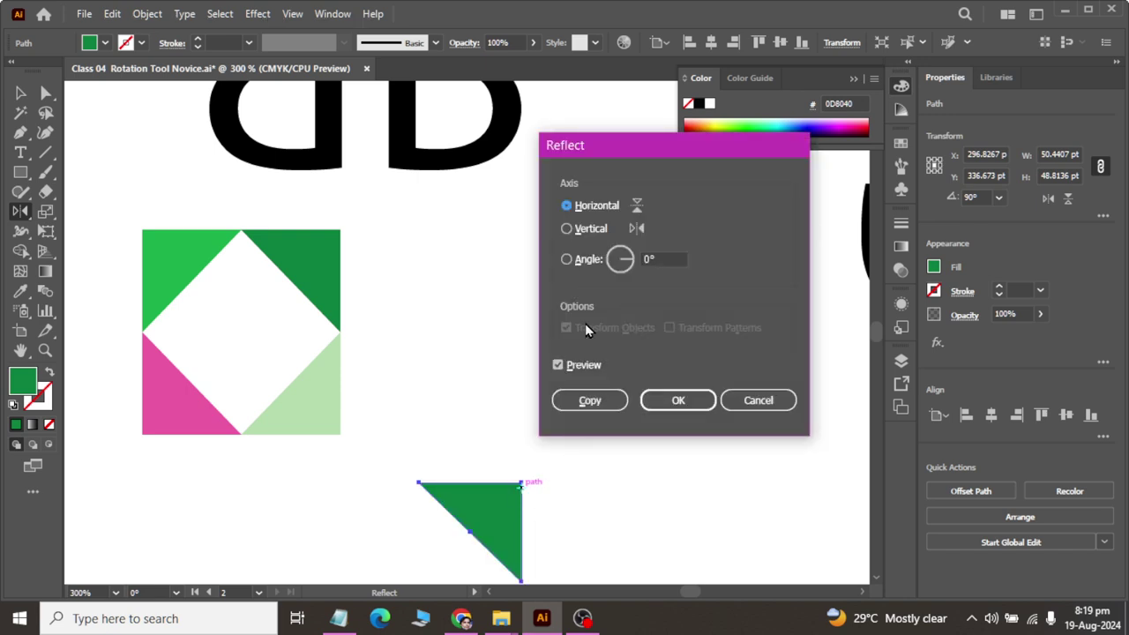
click(588, 229)
click(590, 401)
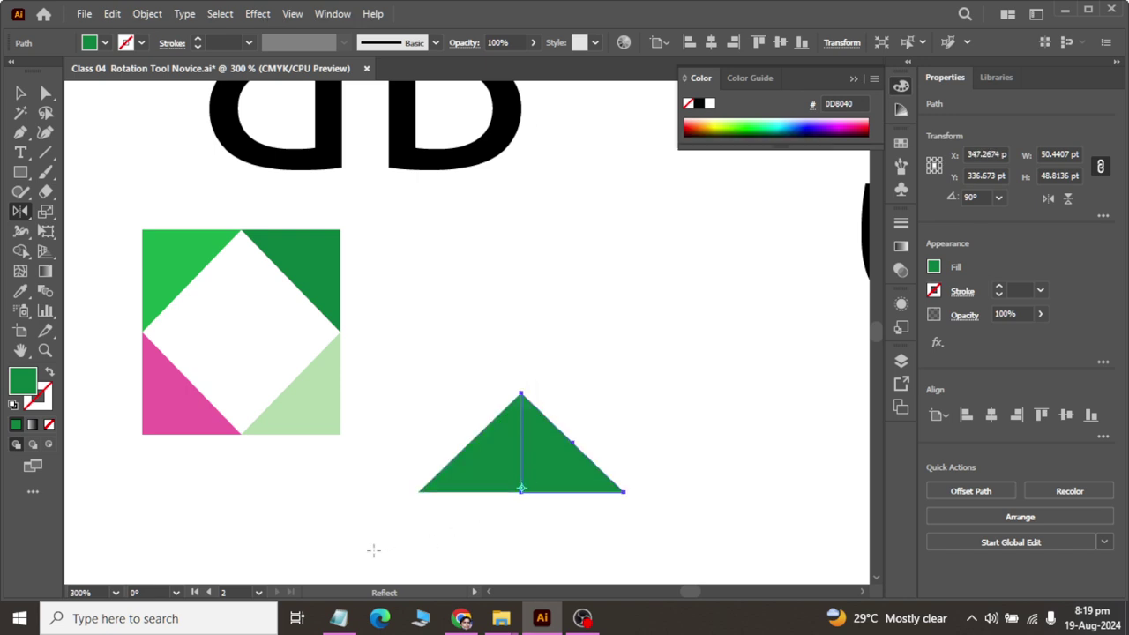
click(20, 93)
Add a horizontal-axis mirrored copy from the base to complete the green diamond
scroll(435, 320, down, 1)
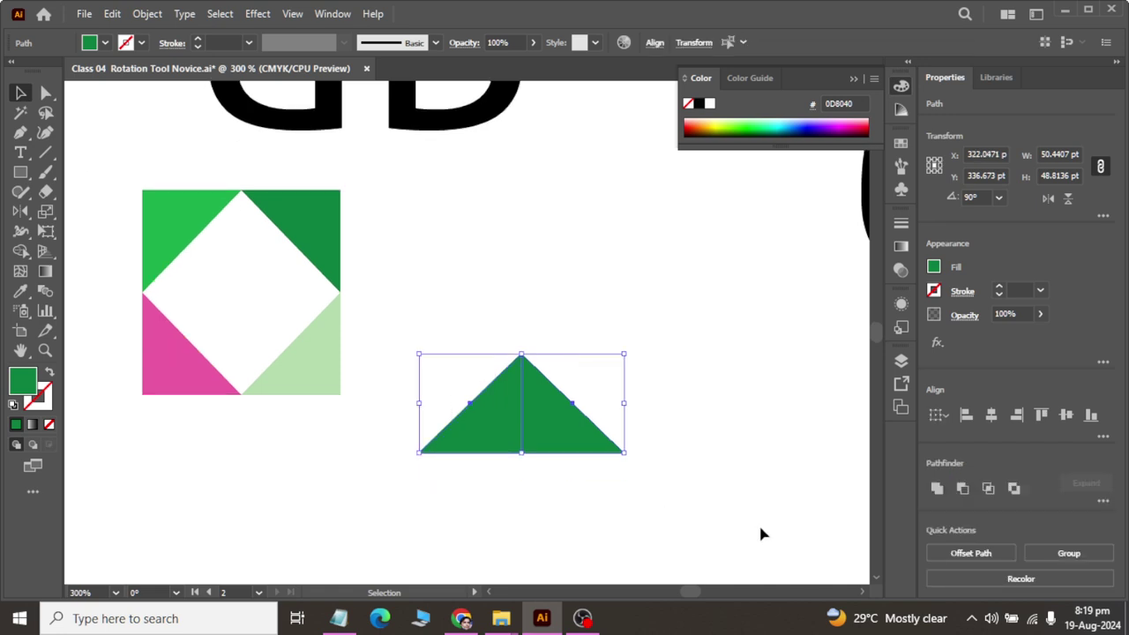
click(20, 211)
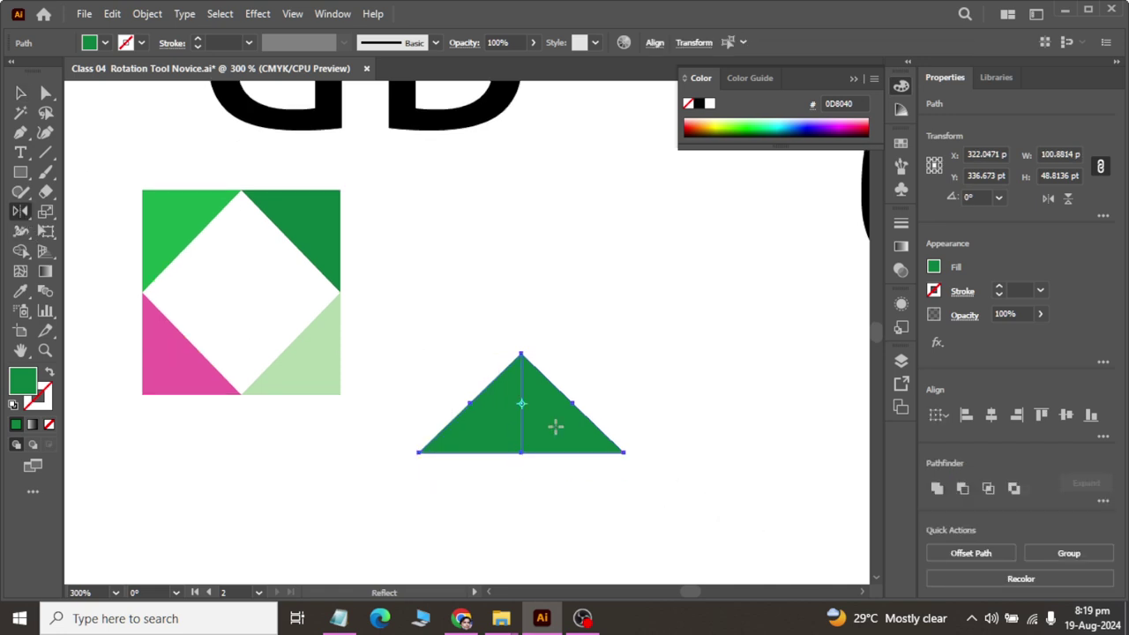
alt+click(624, 452)
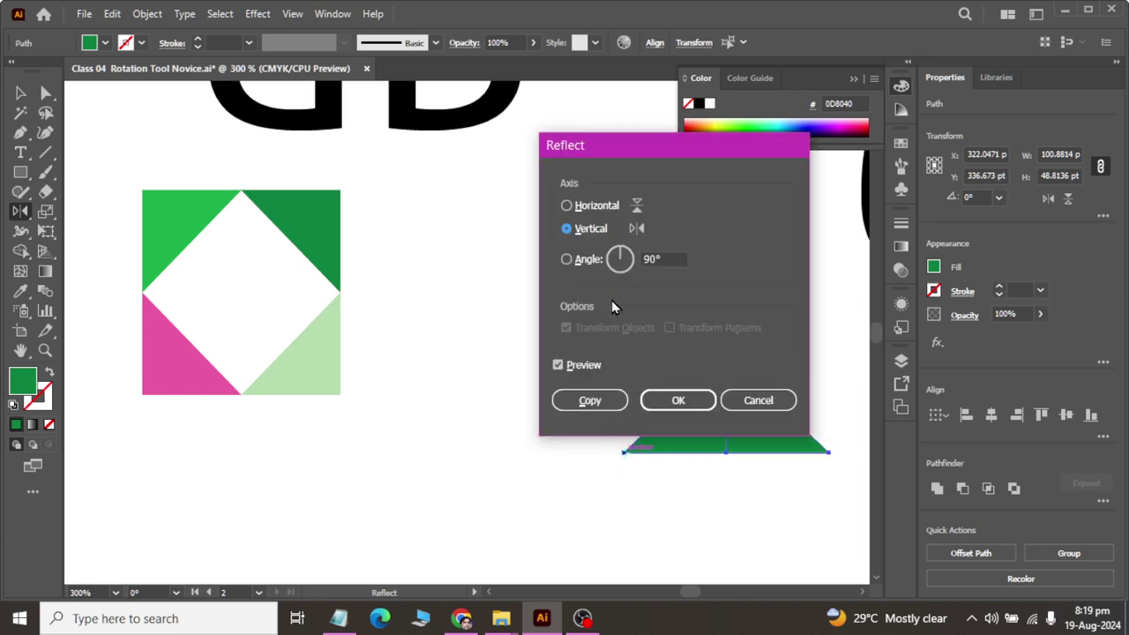
click(600, 205)
click(589, 400)
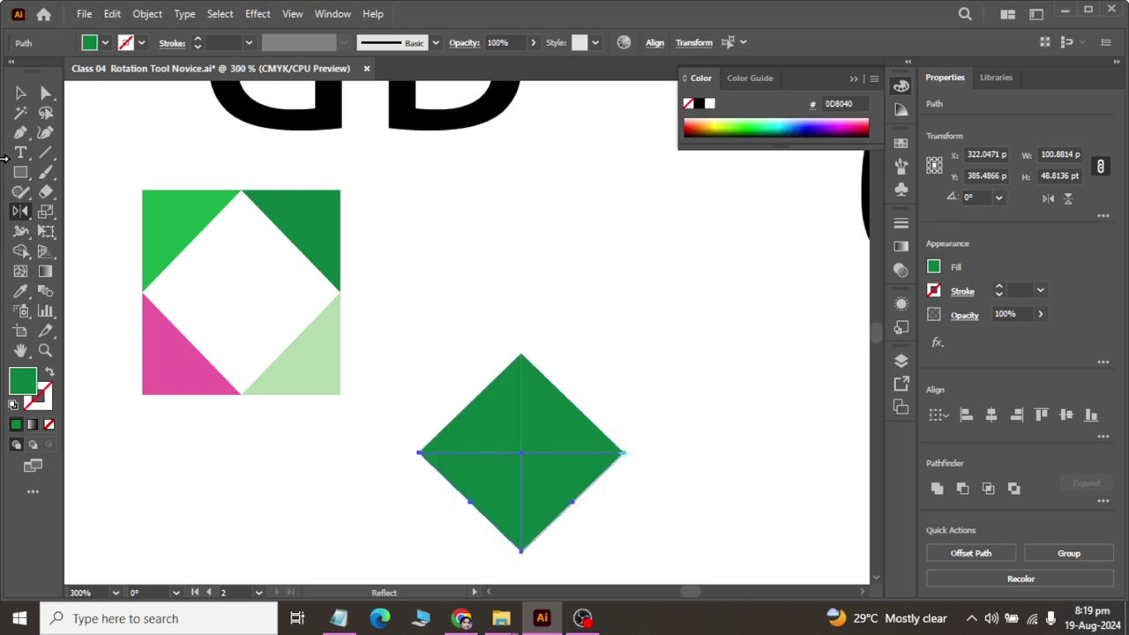
click(21, 93)
click(566, 299)
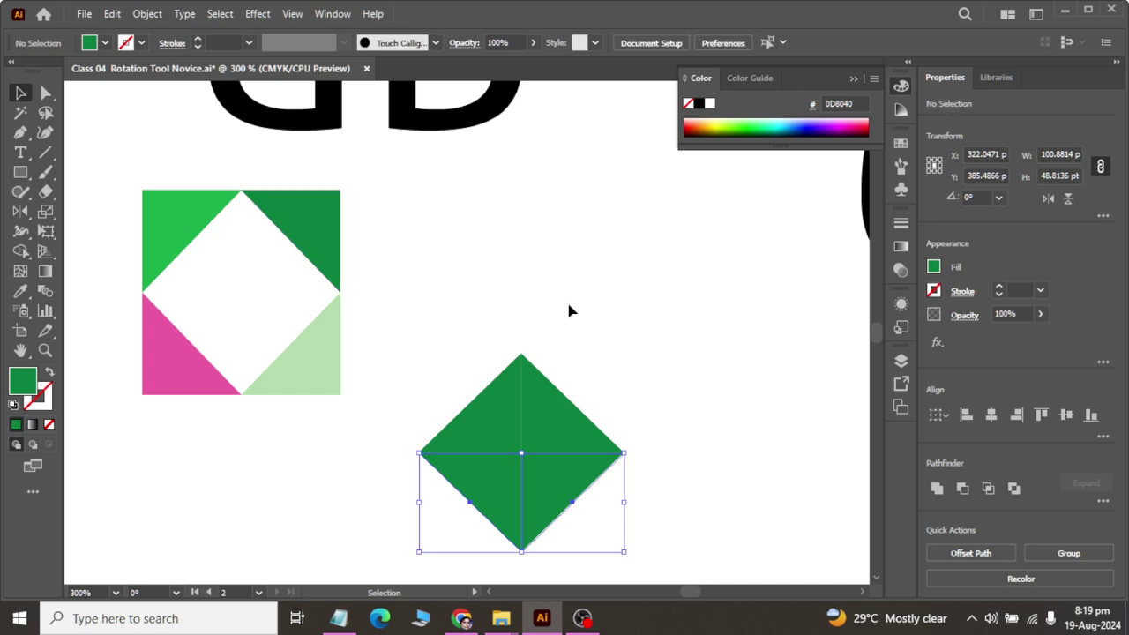
Give the diamond's upper-right triangle a lighter green
click(560, 430)
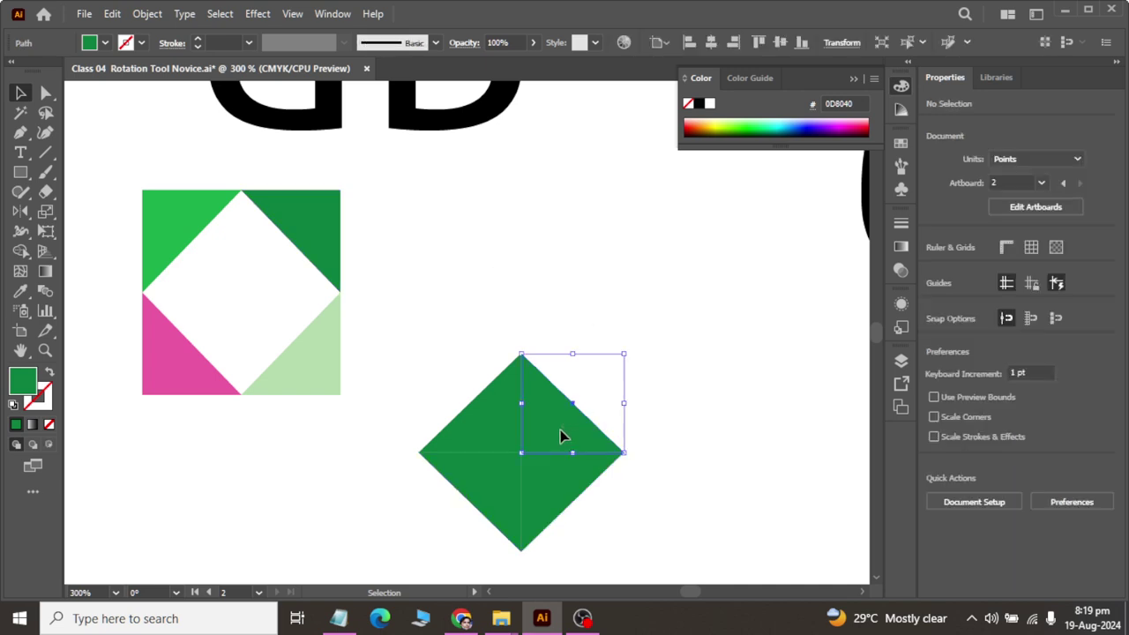
click(753, 122)
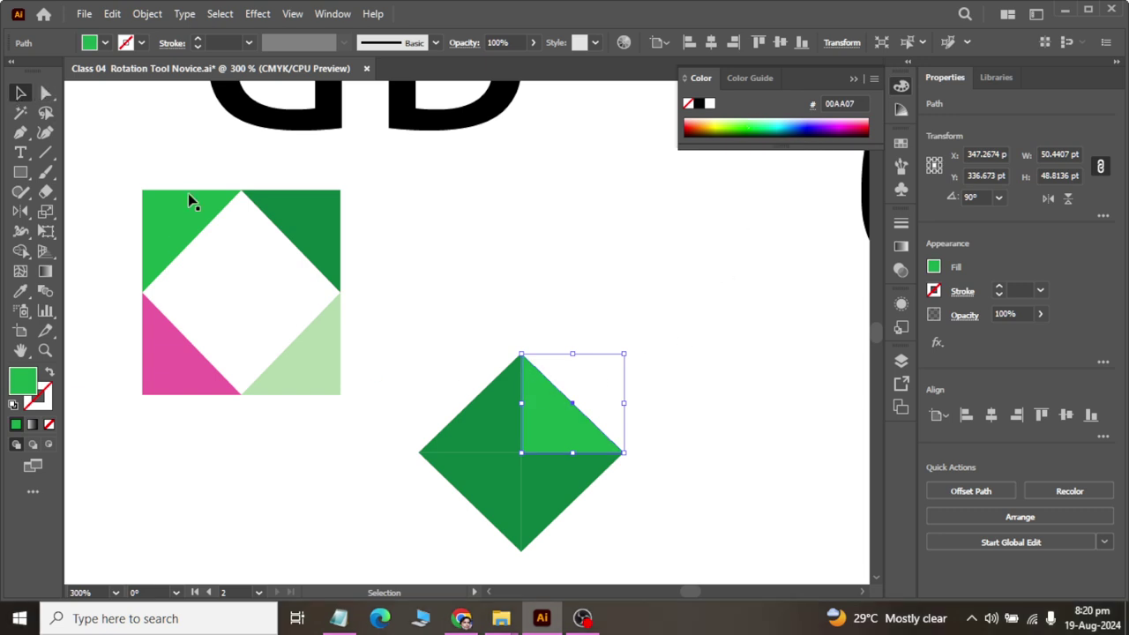
click(621, 340)
Eyedrop the lighter green onto the lower-left triangle and move the diamond down-left toward the square
click(489, 496)
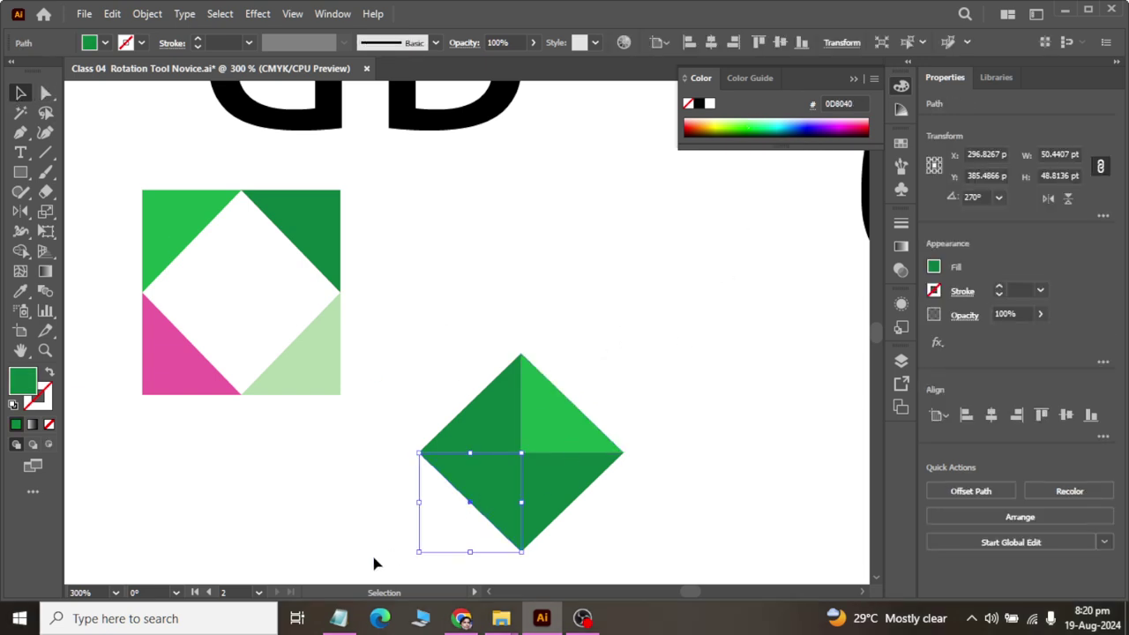
drag(379, 531, 490, 495)
click(21, 291)
click(567, 418)
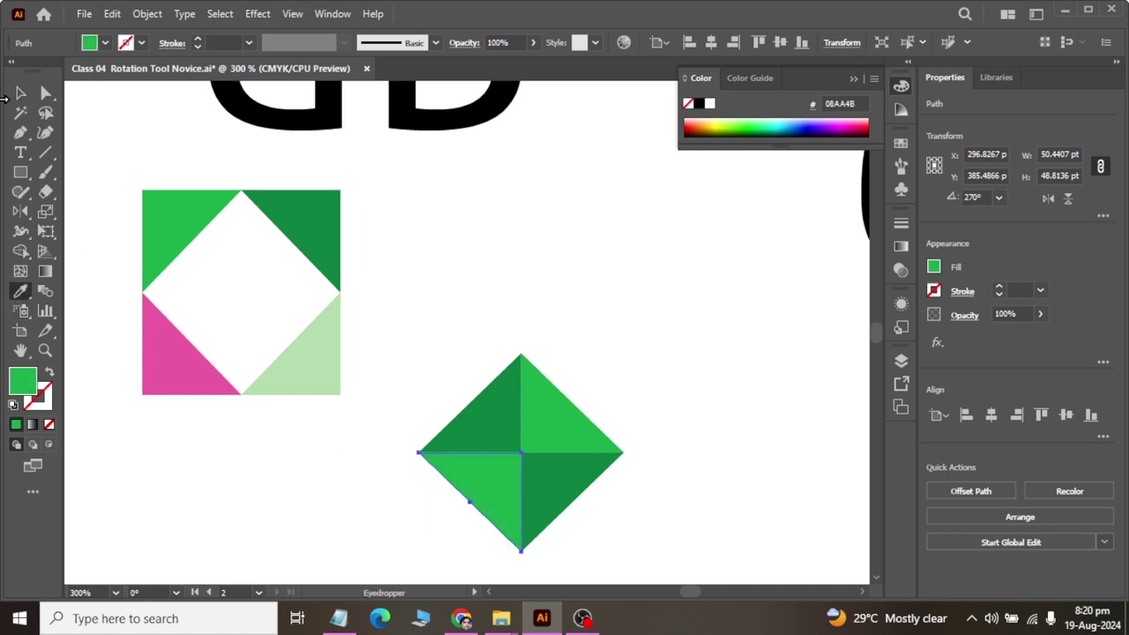
click(20, 94)
click(829, 469)
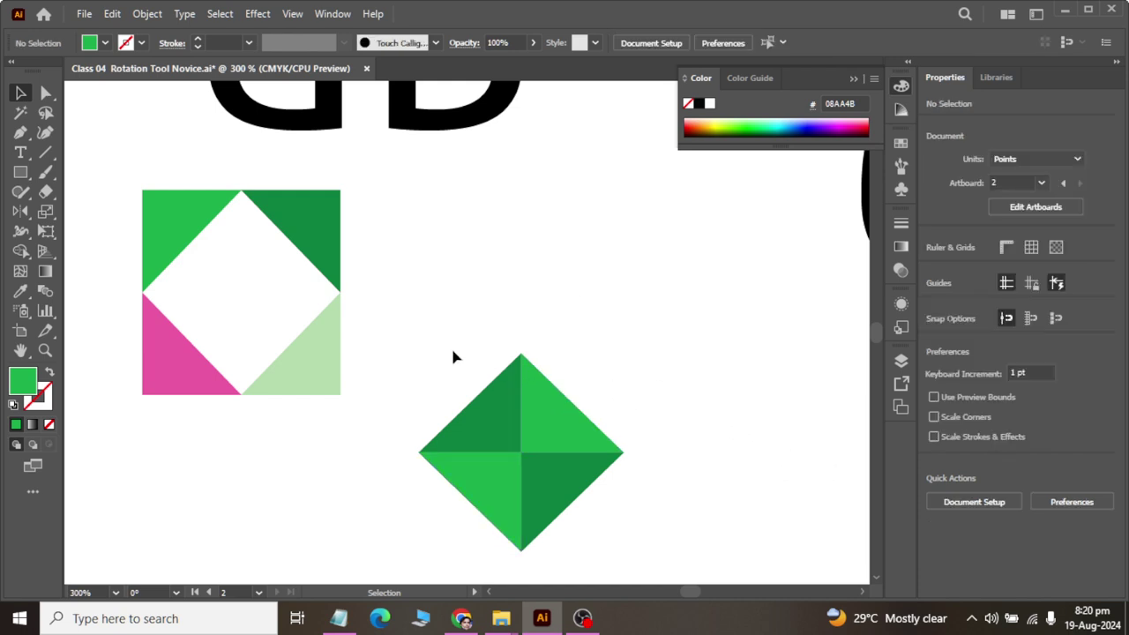
drag(556, 497, 455, 538)
click(353, 232)
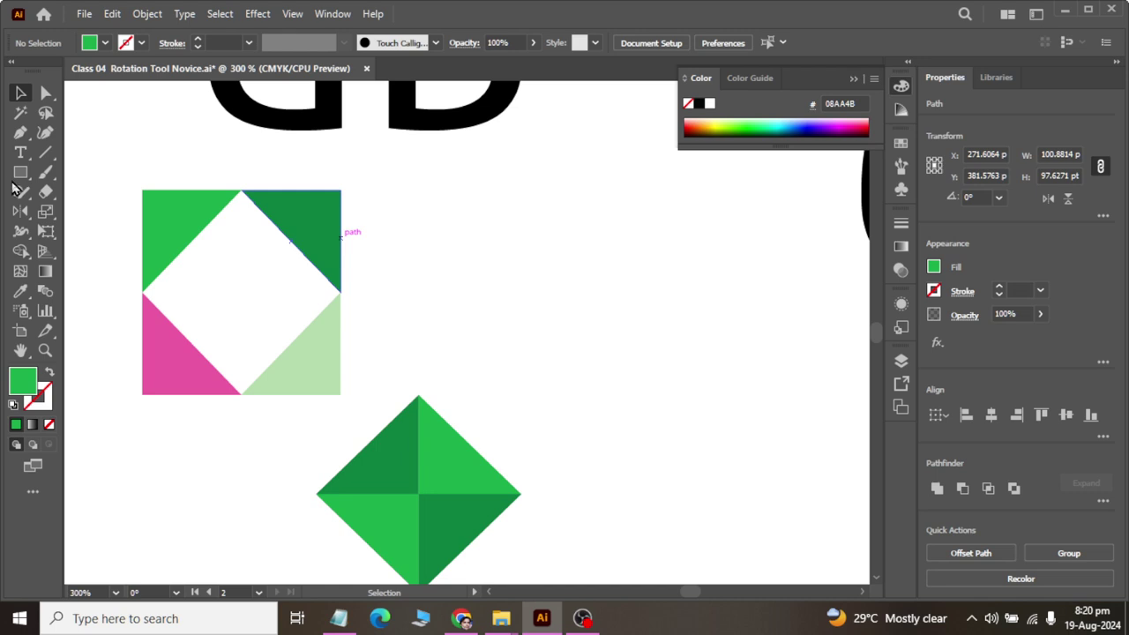
Draw a small green rectangle and delete its top-right anchor to make a right triangle
key(m)
drag(477, 226, 527, 309)
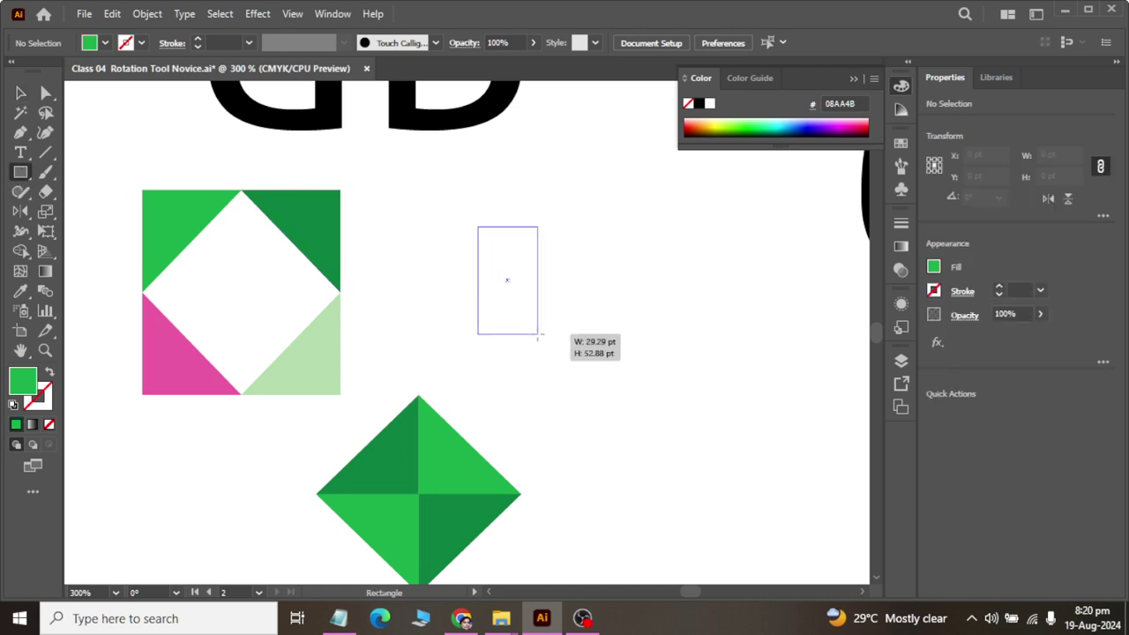
click(46, 94)
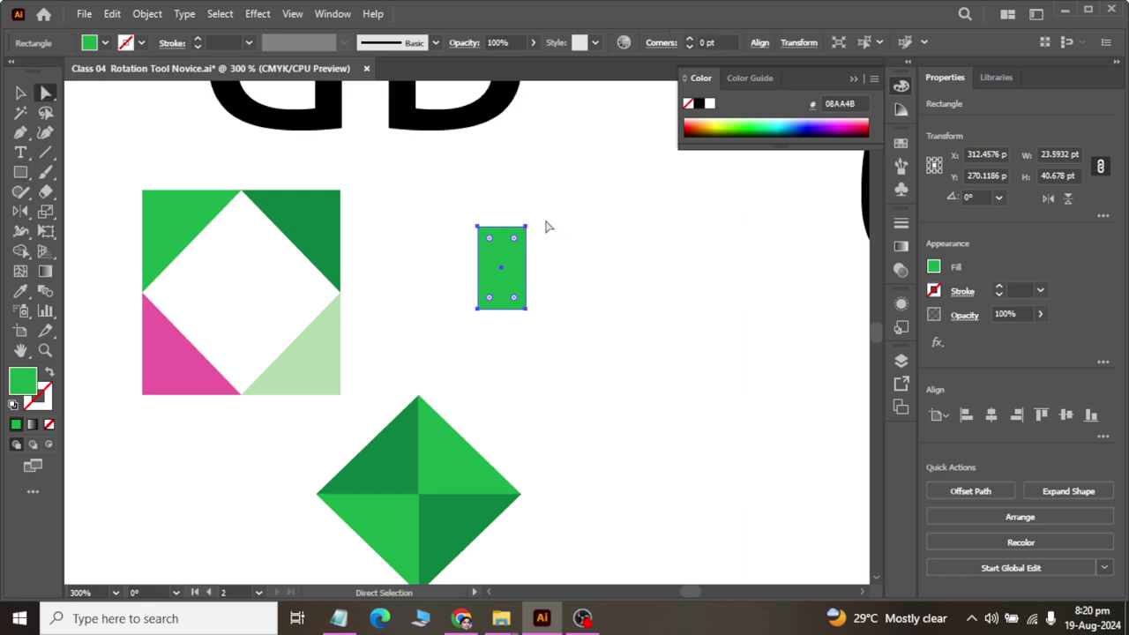
drag(551, 209, 506, 255)
key(Delete)
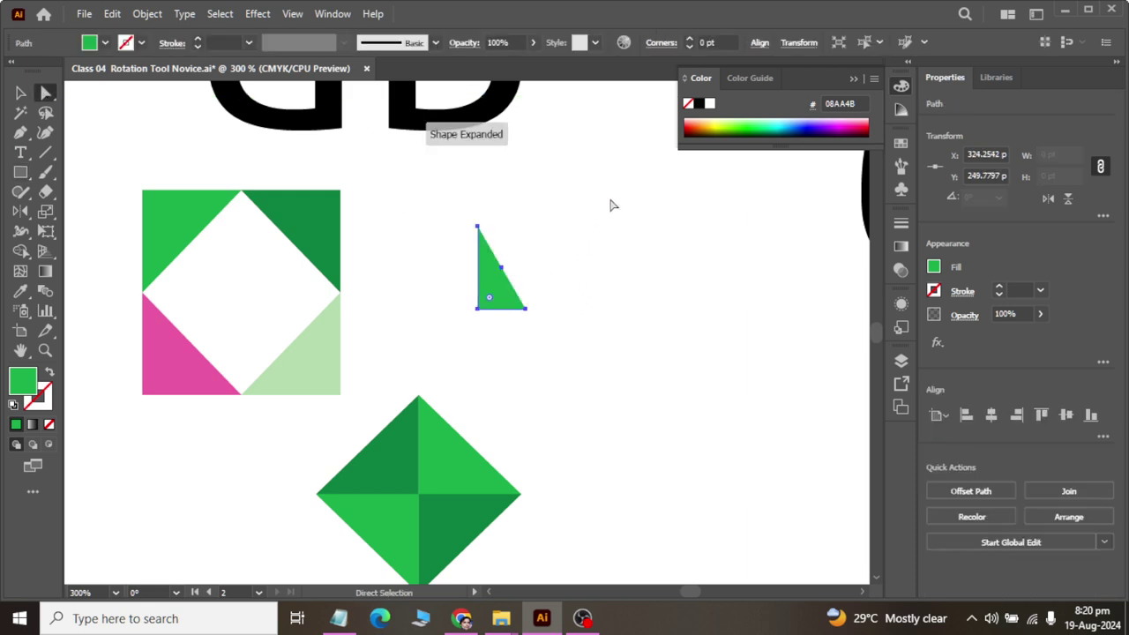
click(20, 93)
click(523, 276)
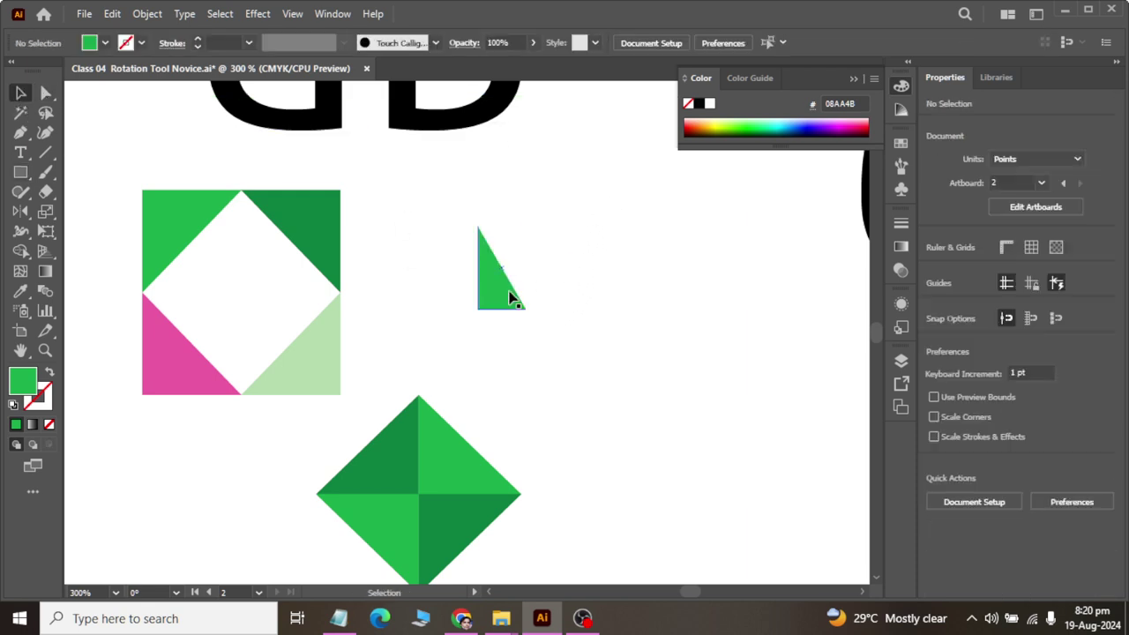
click(508, 297)
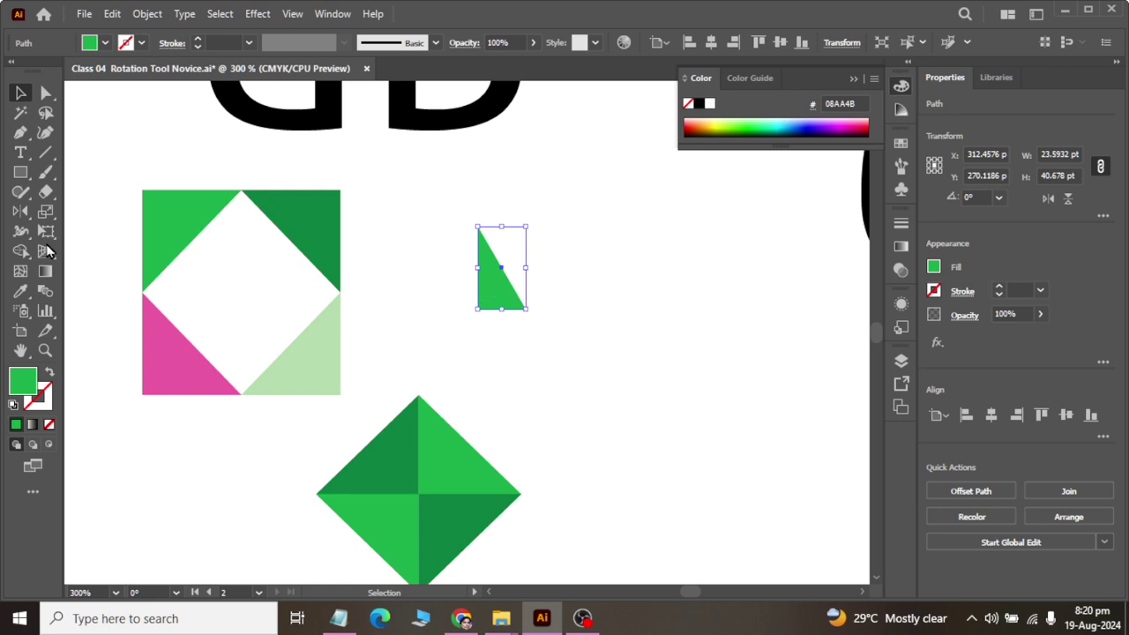
Add a vertical-axis mirrored copy from the triangle's bottom-right corner, forming an M shape
click(19, 210)
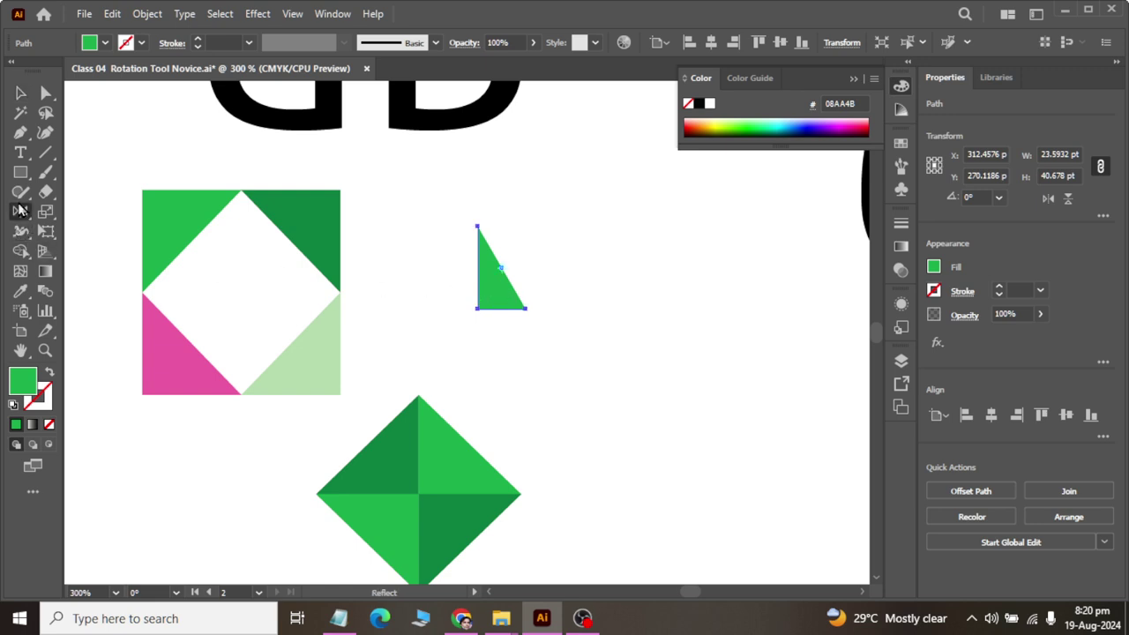
alt+click(525, 308)
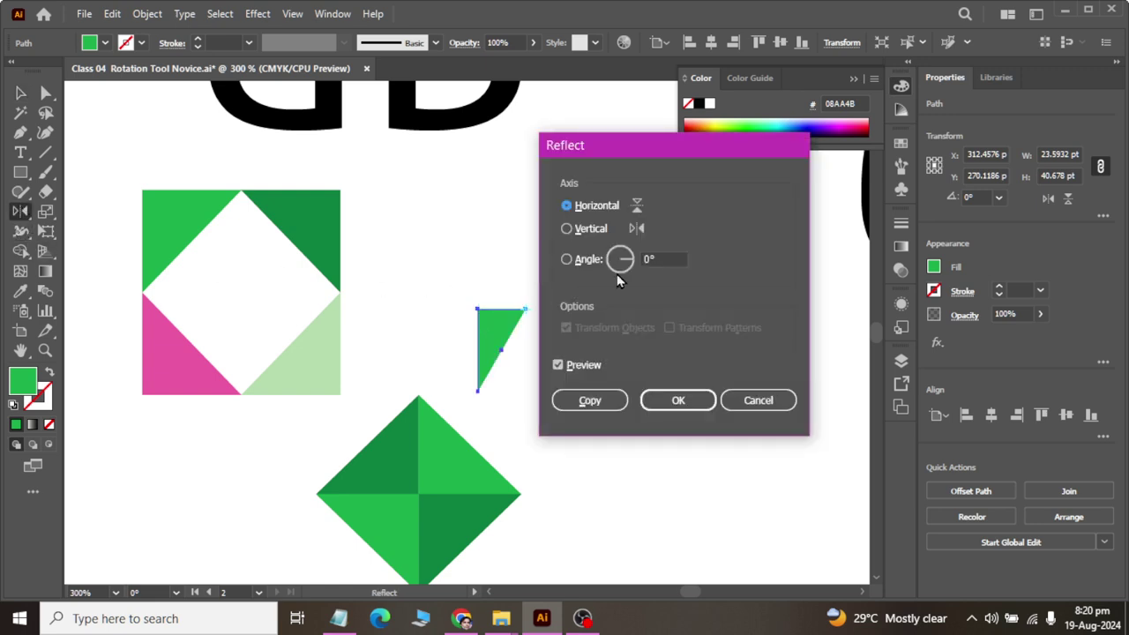
click(588, 229)
click(590, 400)
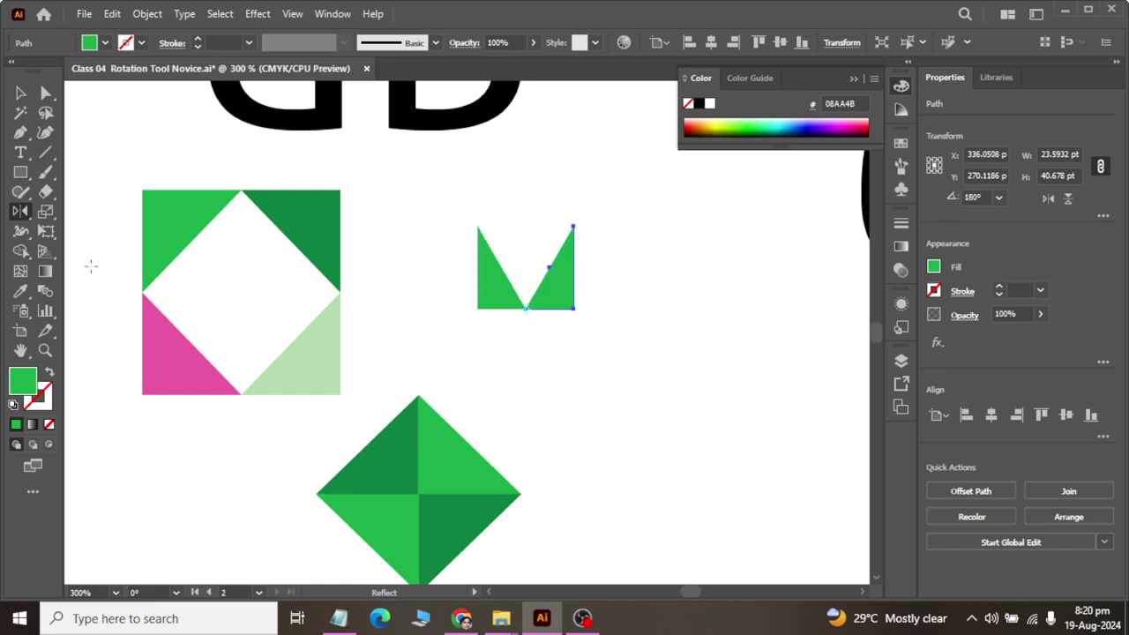
click(21, 93)
Slide the right triangle over the left one to form a peak and colour it dark green (005516)
click(620, 272)
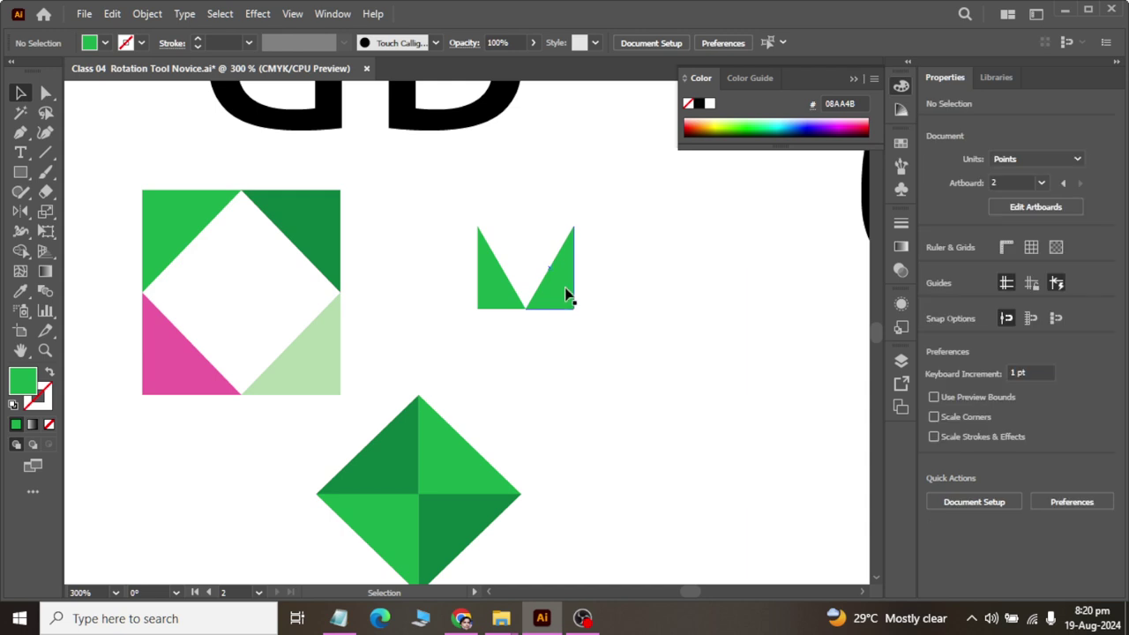
drag(564, 294, 490, 302)
click(649, 286)
click(520, 306)
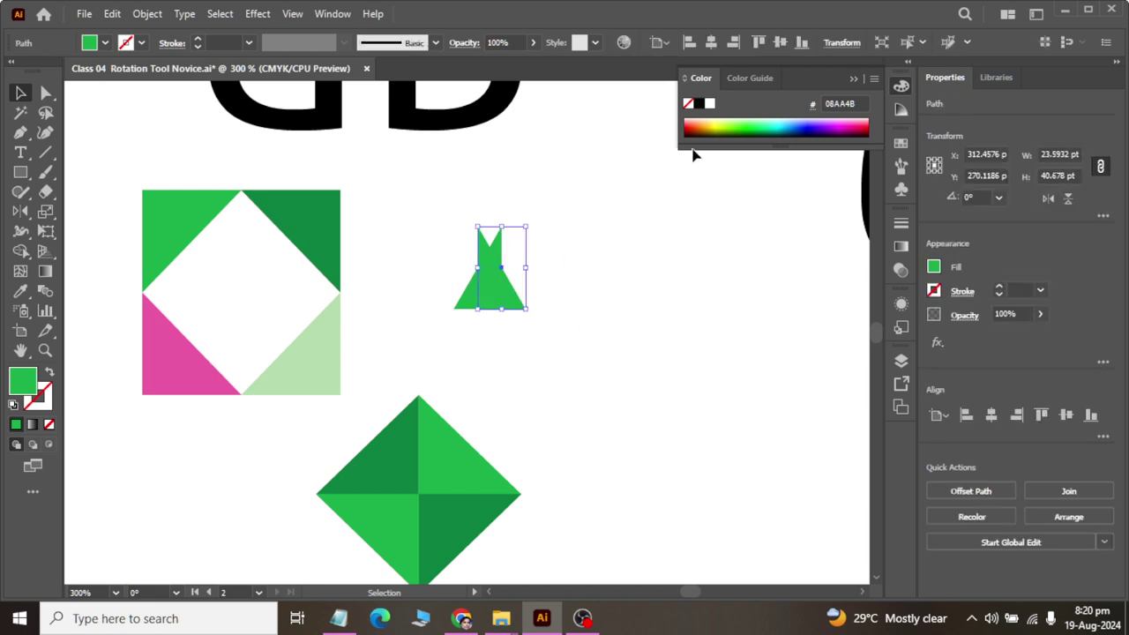
click(755, 130)
click(558, 400)
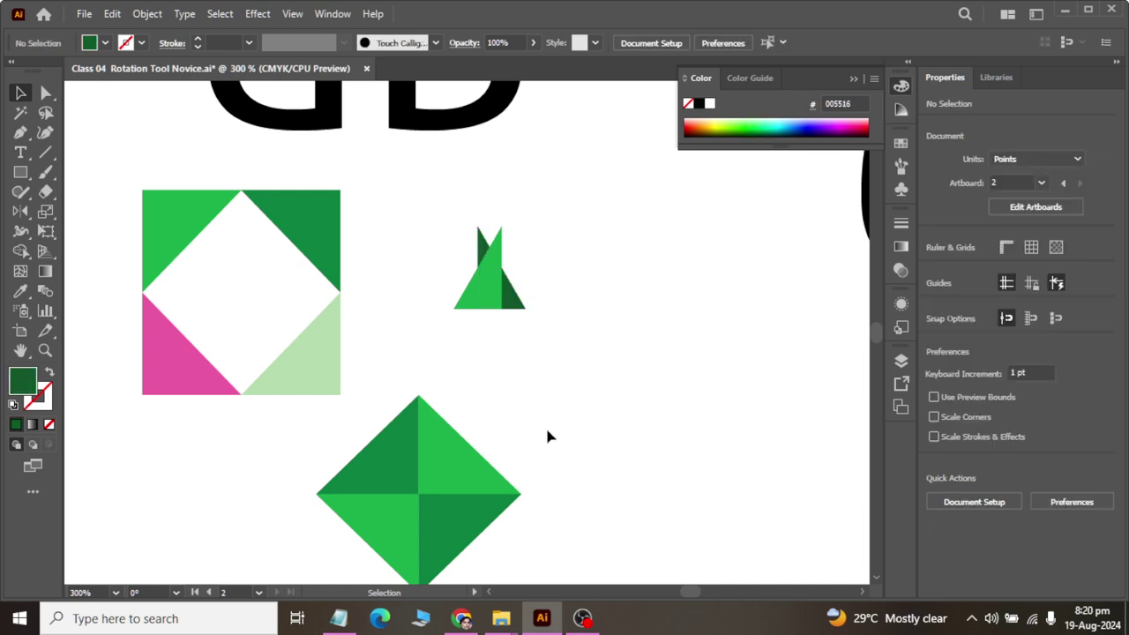
Reflect a copy of the small triangle figure horizontally below it to form a diamond
drag(439, 224, 470, 258)
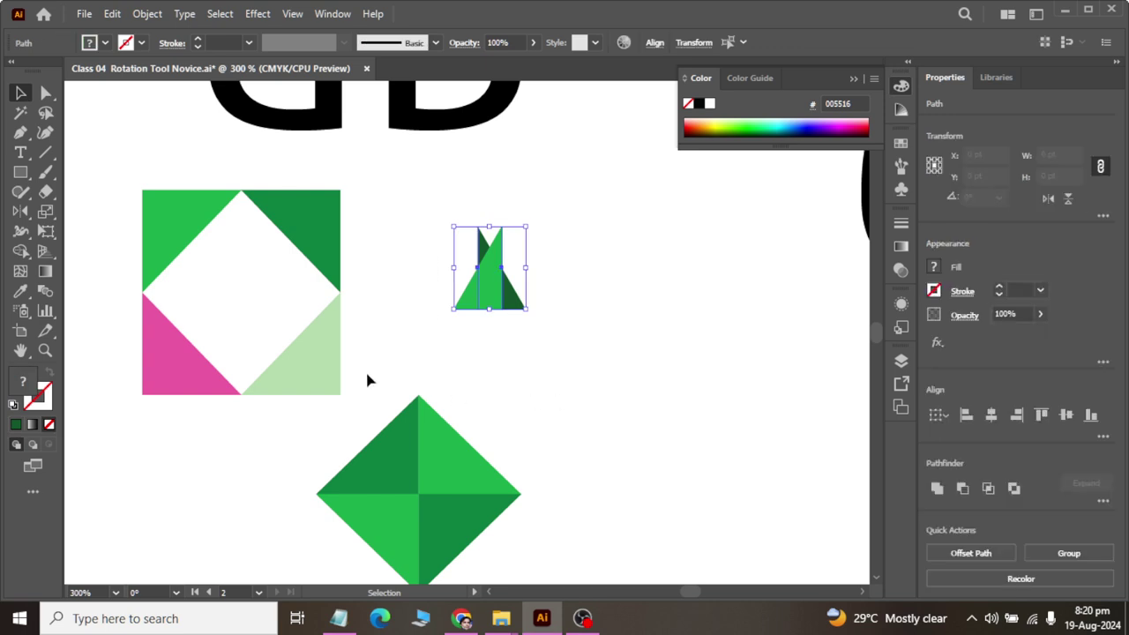
click(20, 211)
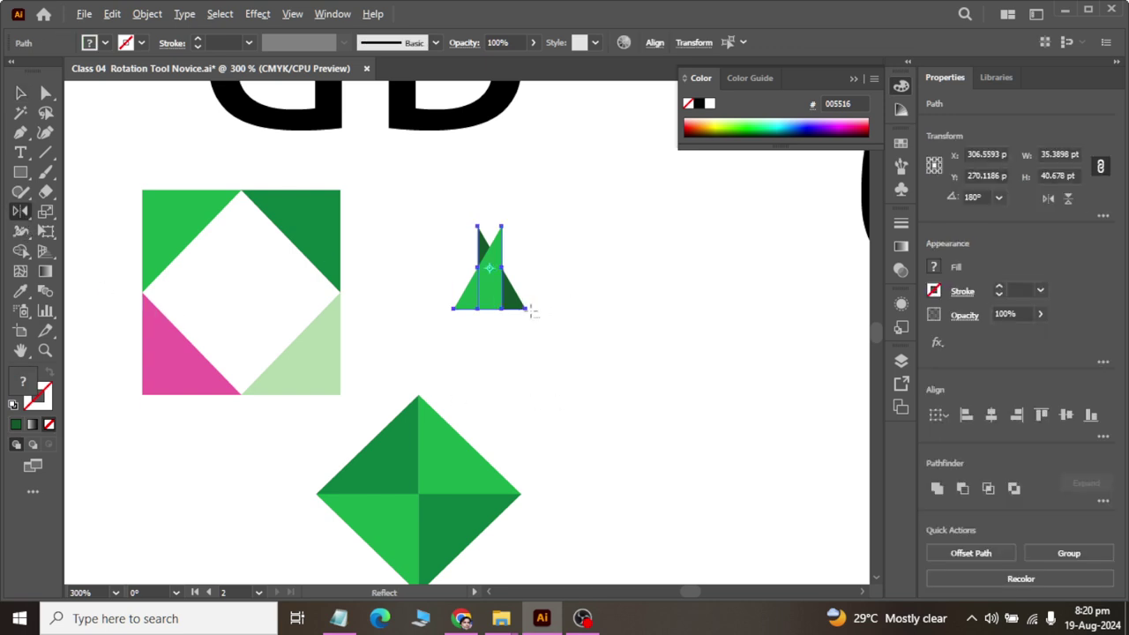
alt+click(527, 308)
click(596, 207)
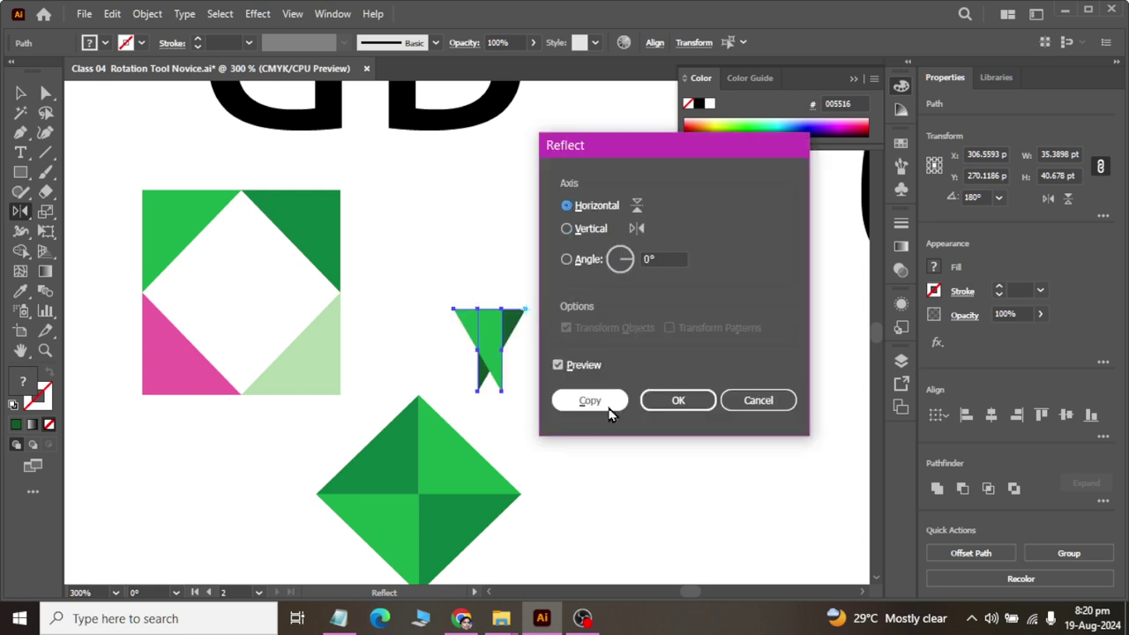
click(589, 401)
click(20, 92)
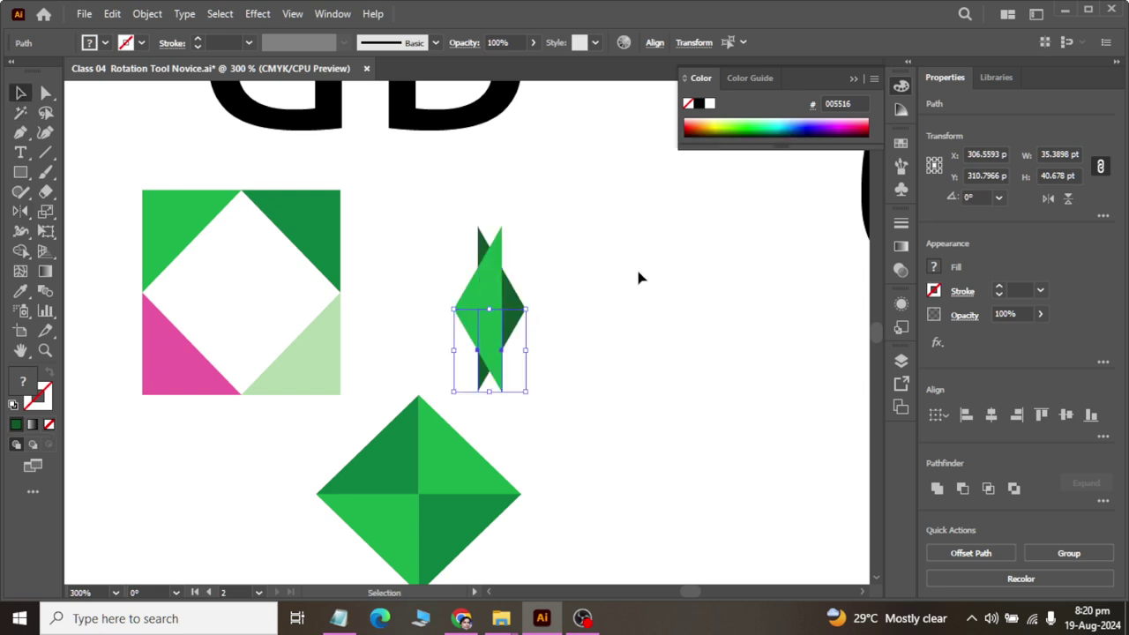
click(723, 378)
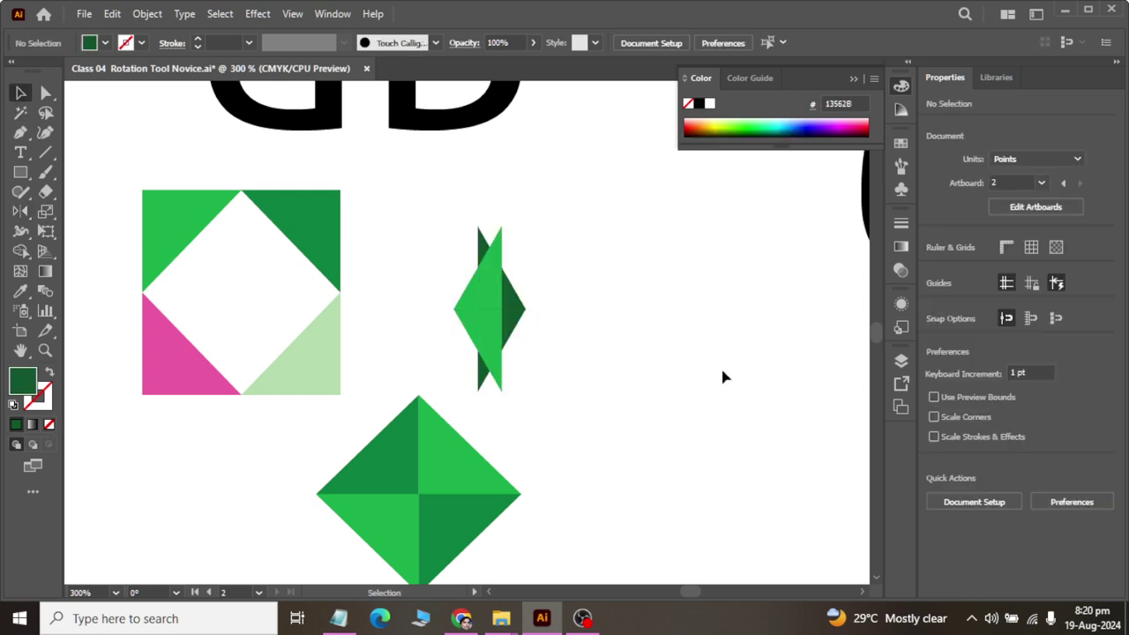
Colour both lower reflected triangles light green (80FF7F)
click(478, 342)
click(748, 121)
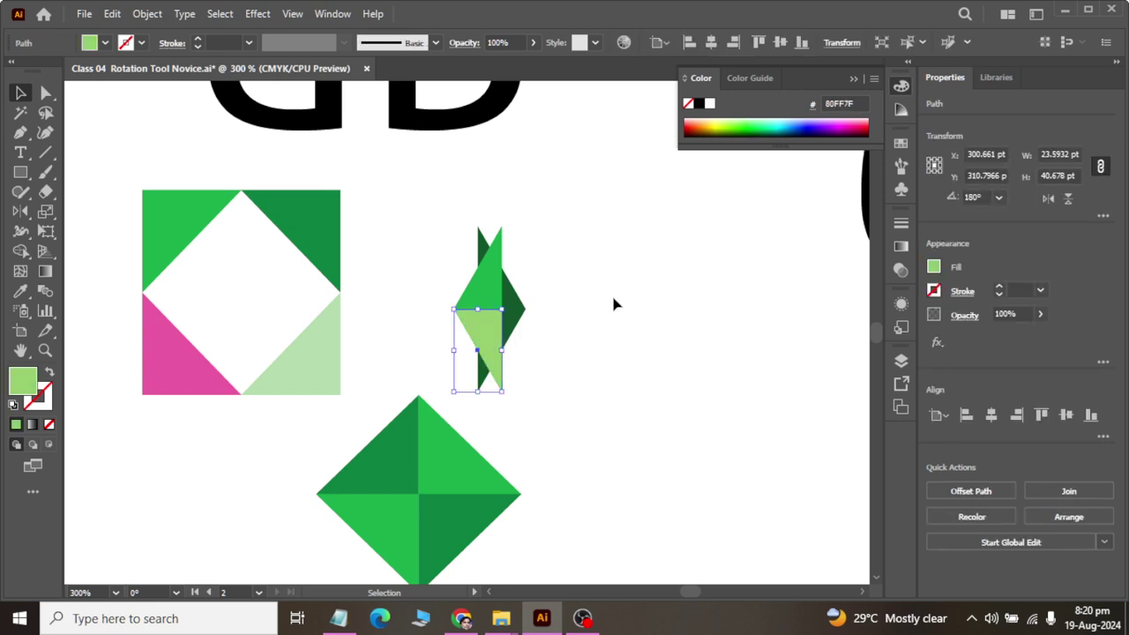
click(565, 309)
click(513, 330)
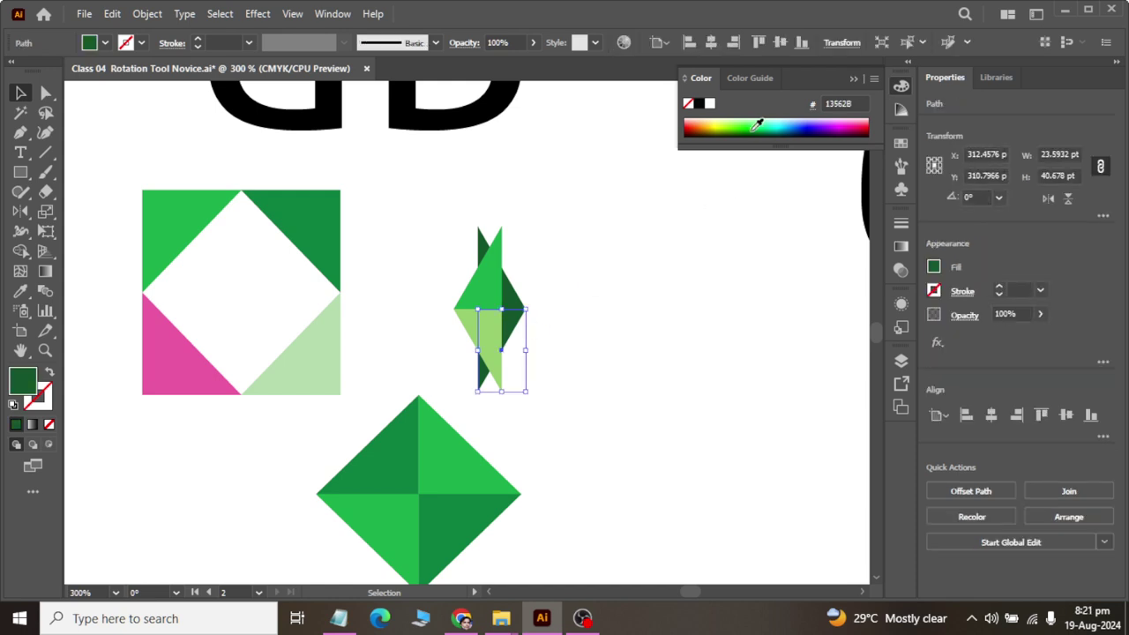
click(756, 123)
click(738, 425)
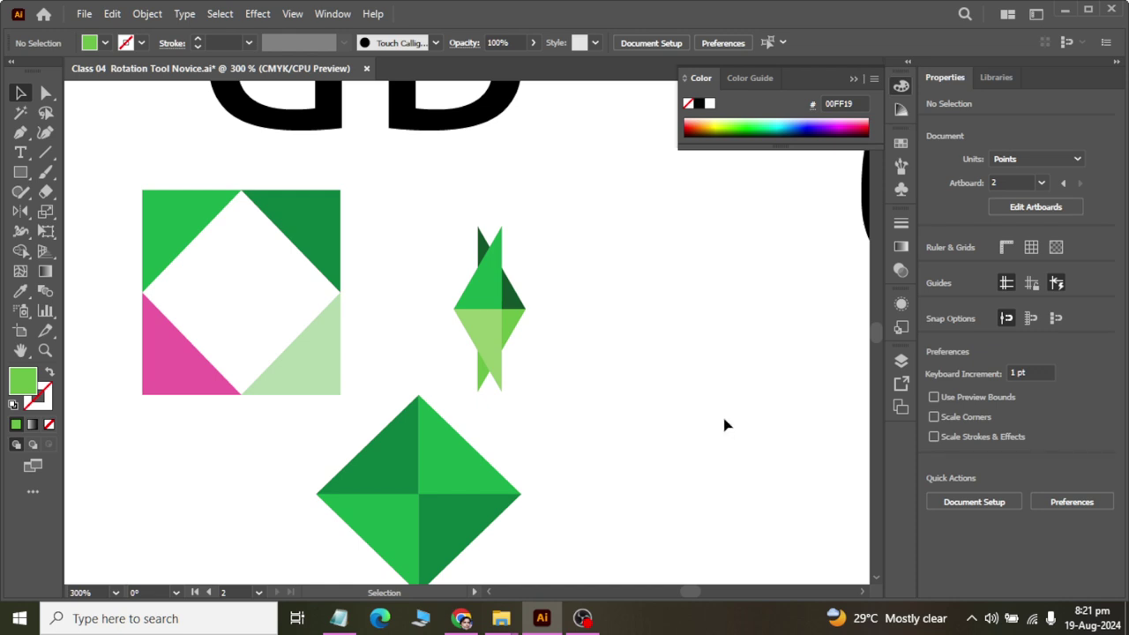
alt+scroll(724, 425, down, 1)
Move the square, diamonds and BB text together down-left on the artboard
alt+scroll(723, 425, down, 1)
scroll(714, 421, down, 2)
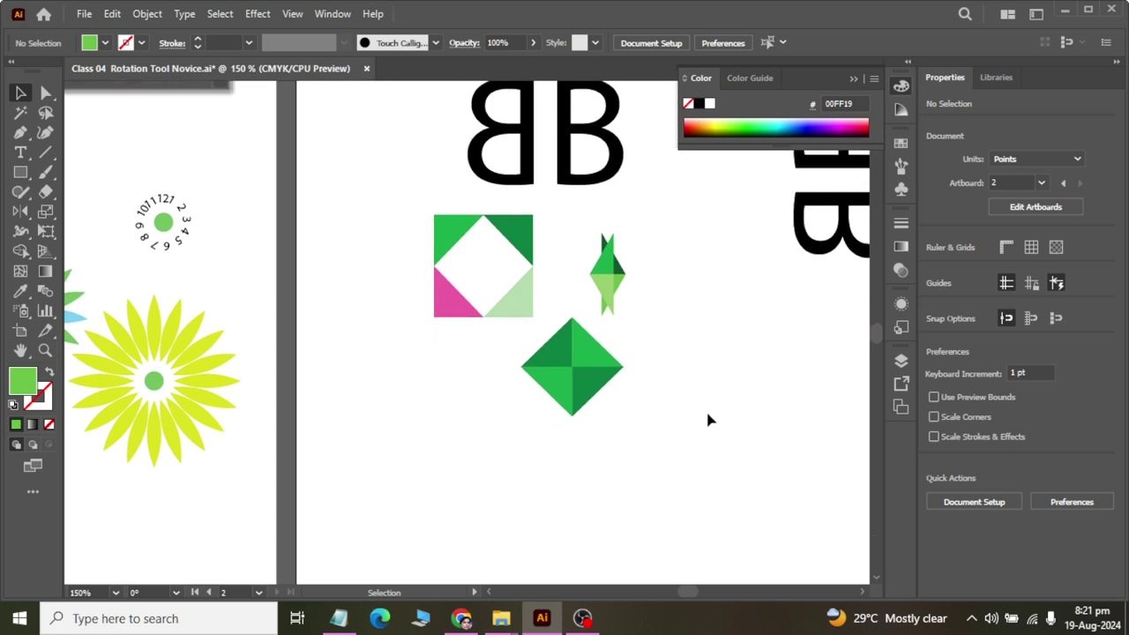
drag(382, 196, 709, 487)
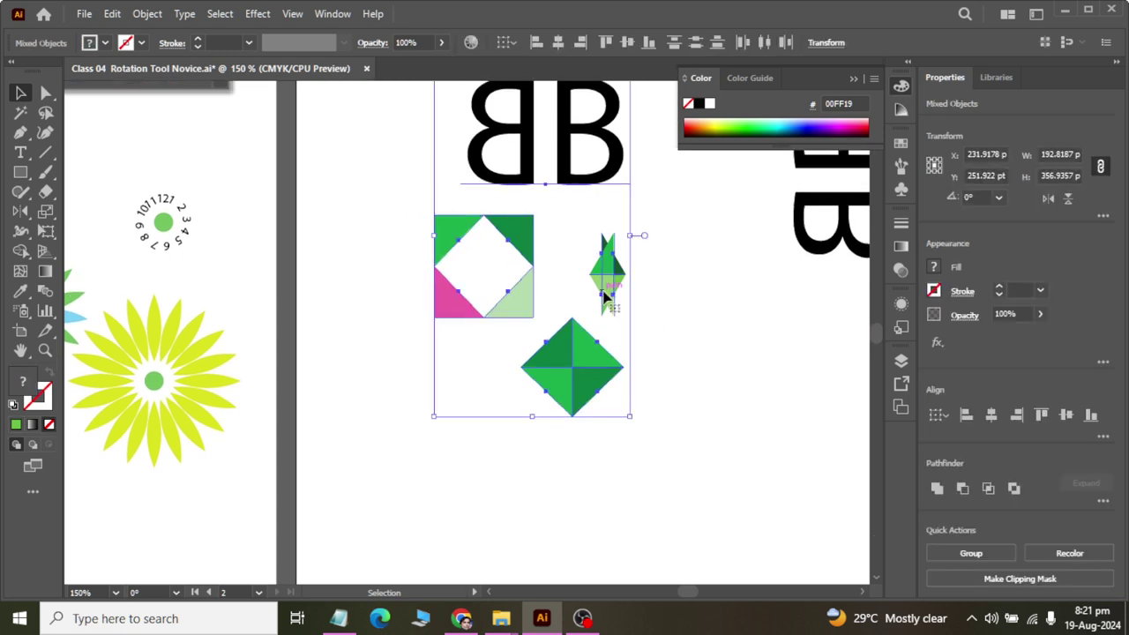
click(656, 308)
scroll(648, 259, up, 1)
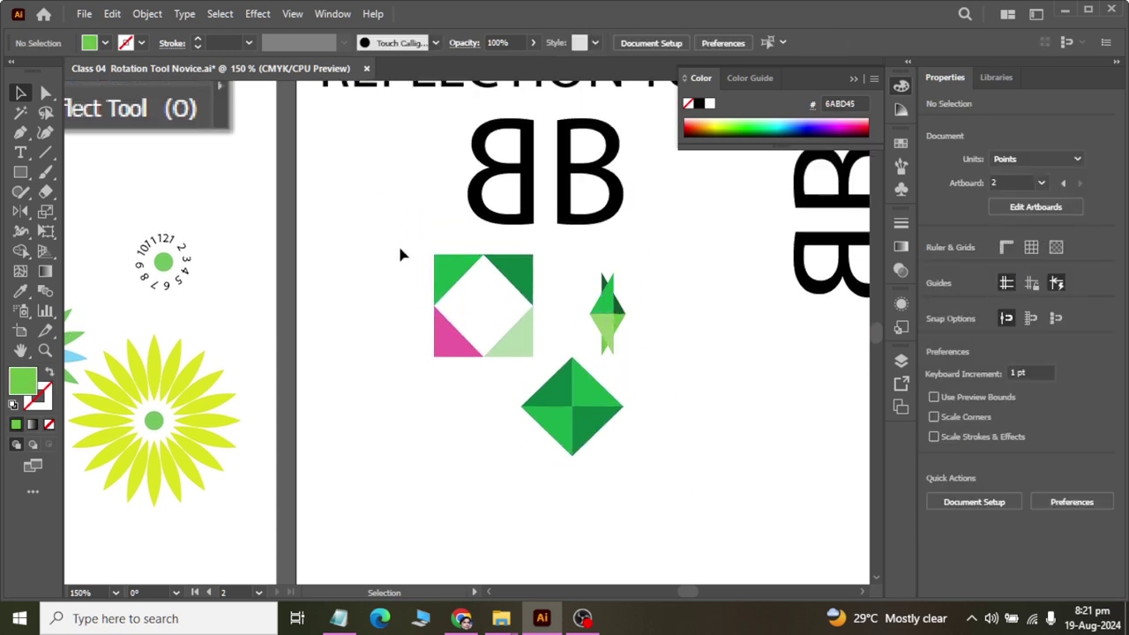
drag(400, 255, 710, 498)
mouse_move(624, 300)
mouse_down()
mouse_move(549, 393)
mouse_move(542, 372)
mouse_up()
click(365, 194)
Raise the BB text on its own above the shapes
click(454, 231)
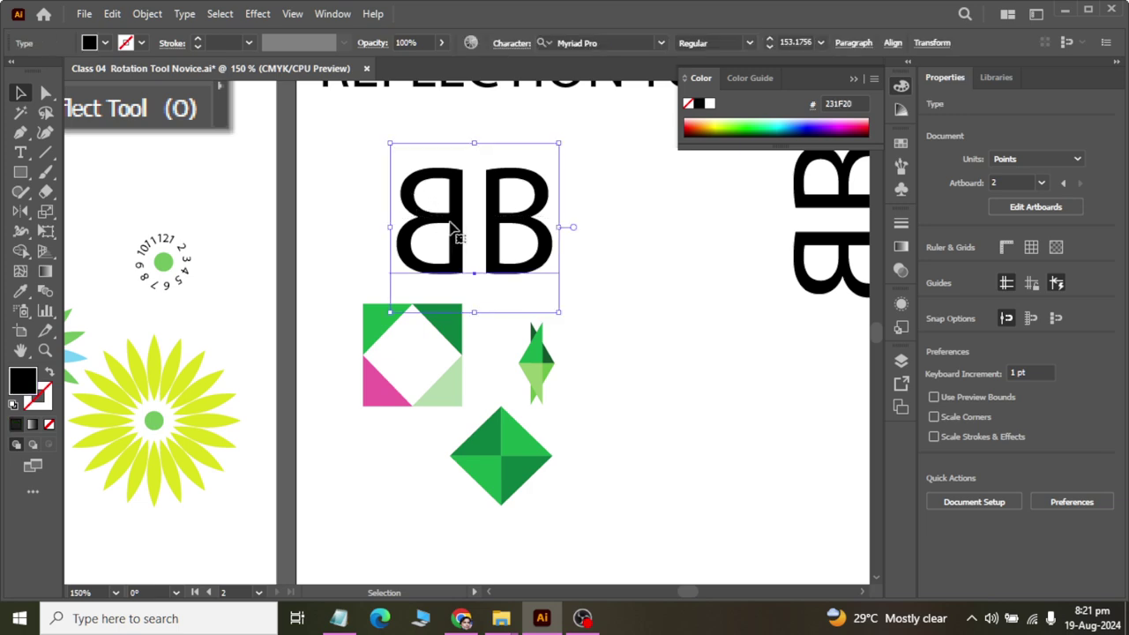
drag(454, 231, 454, 166)
click(592, 315)
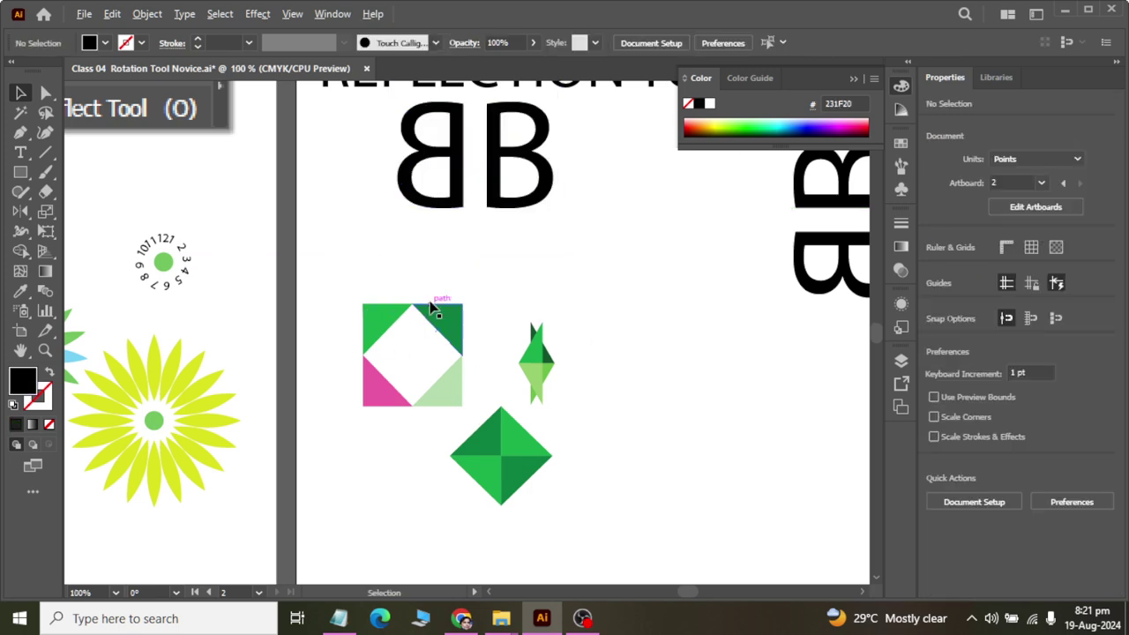
alt+scroll(432, 308, down, 1)
scroll(491, 347, down, 2)
alt+scroll(670, 269, up, 2)
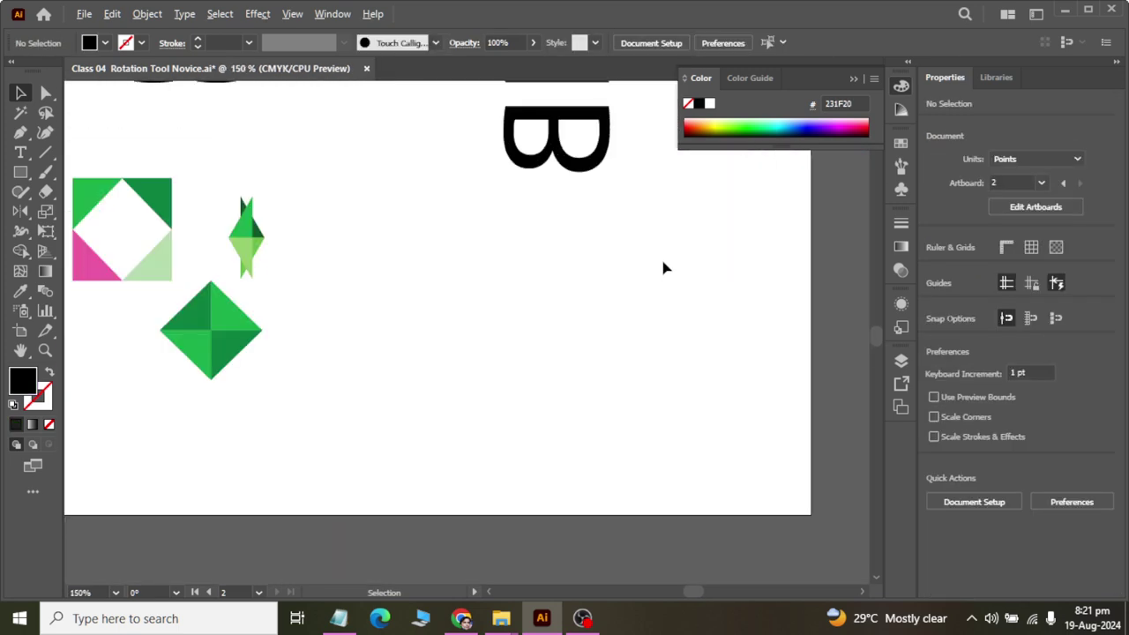
scroll(454, 255, up, 1)
scroll(312, 238, left, 2)
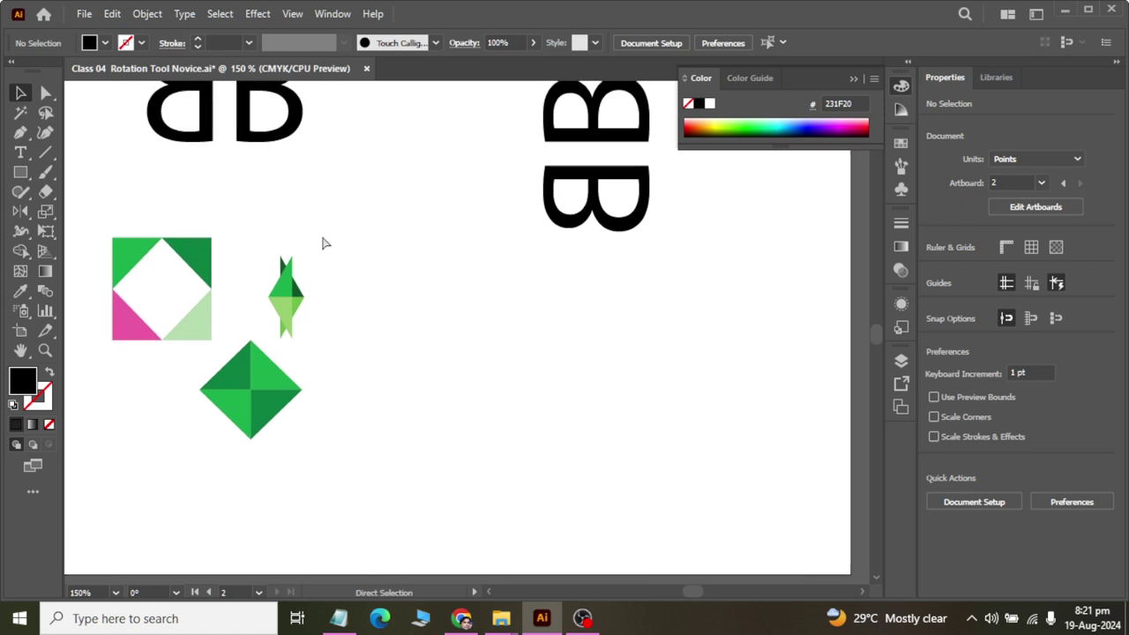
scroll(323, 231, left, 3)
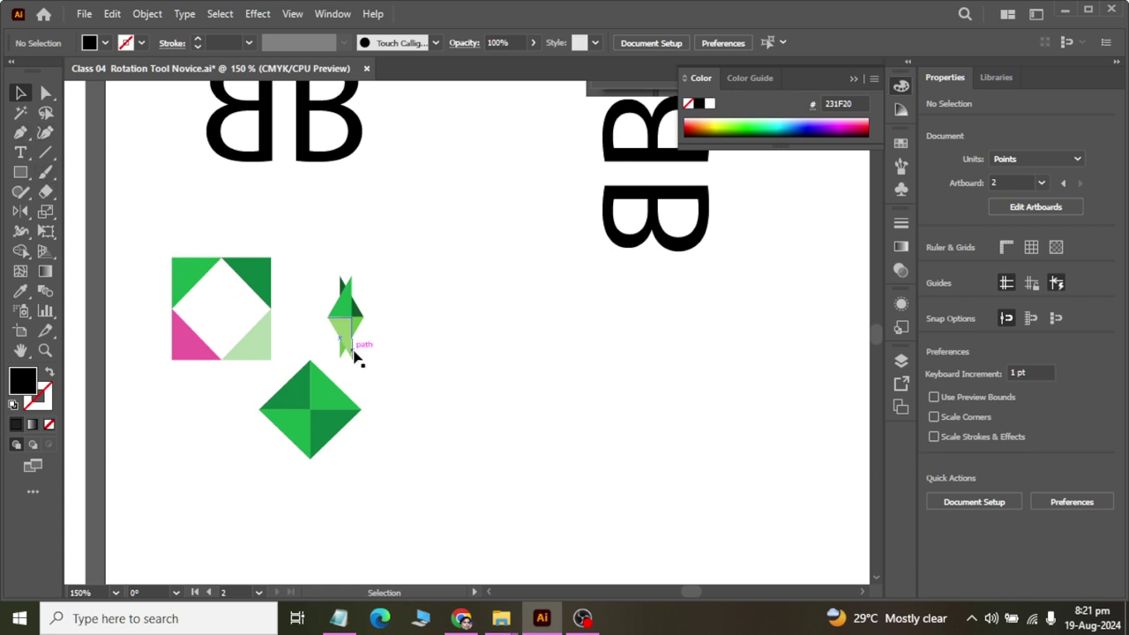
Draw a tall vertical line right of the shapes with a dark red (930505) stroke
click(45, 152)
mouse_move(552, 297)
mouse_down()
mouse_move(554, 569)
mouse_move(552, 551)
mouse_up()
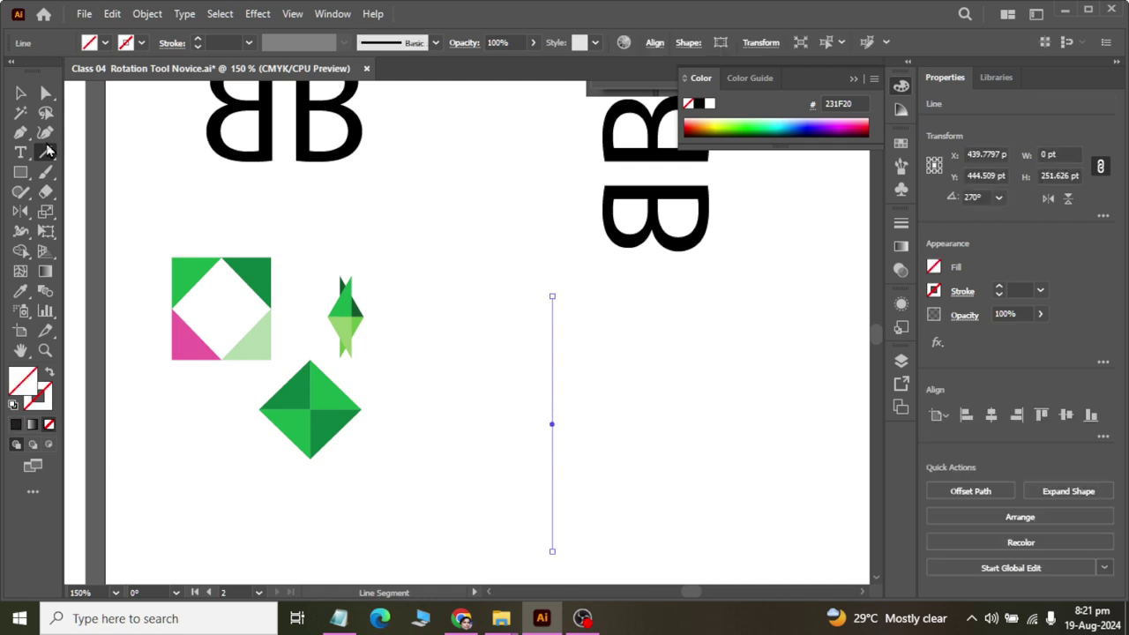
double_click(39, 395)
click(740, 398)
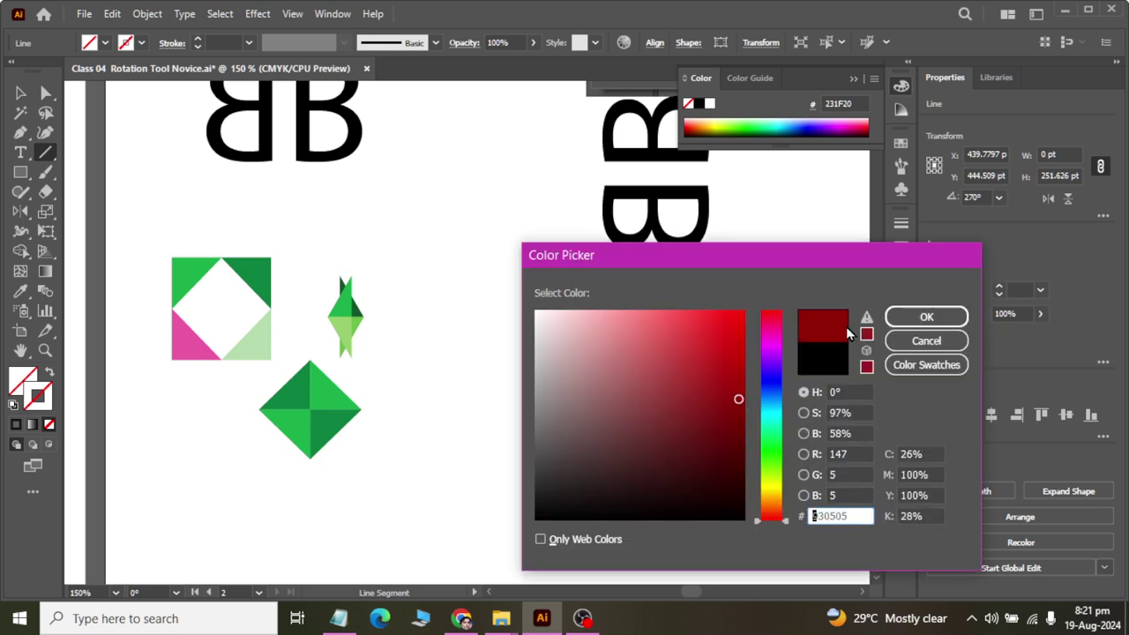
click(926, 315)
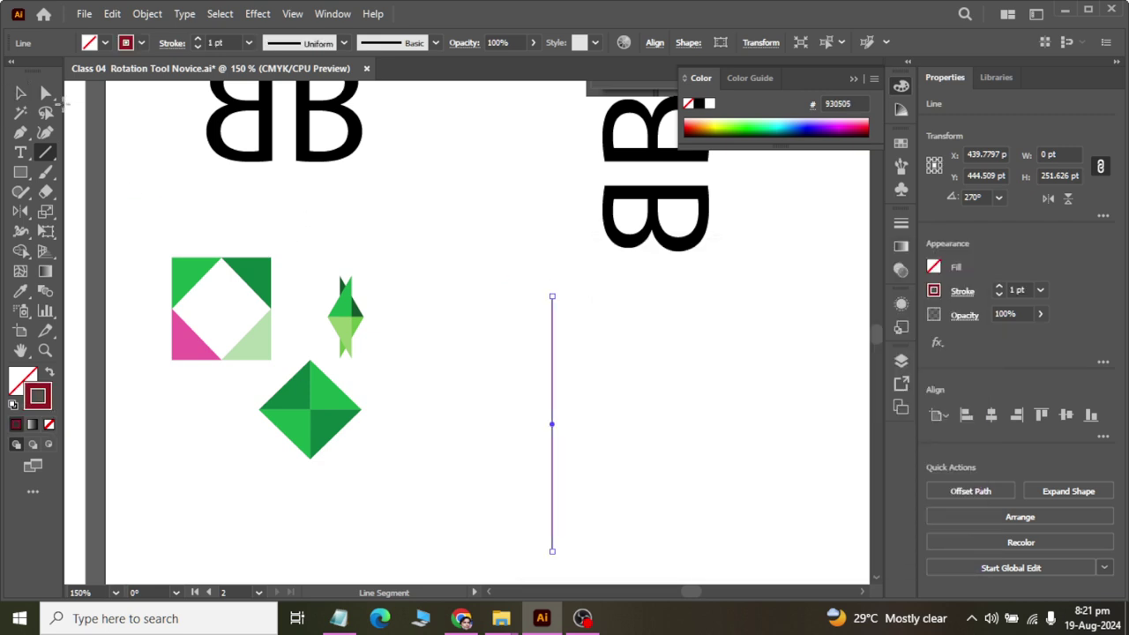
click(21, 93)
click(630, 297)
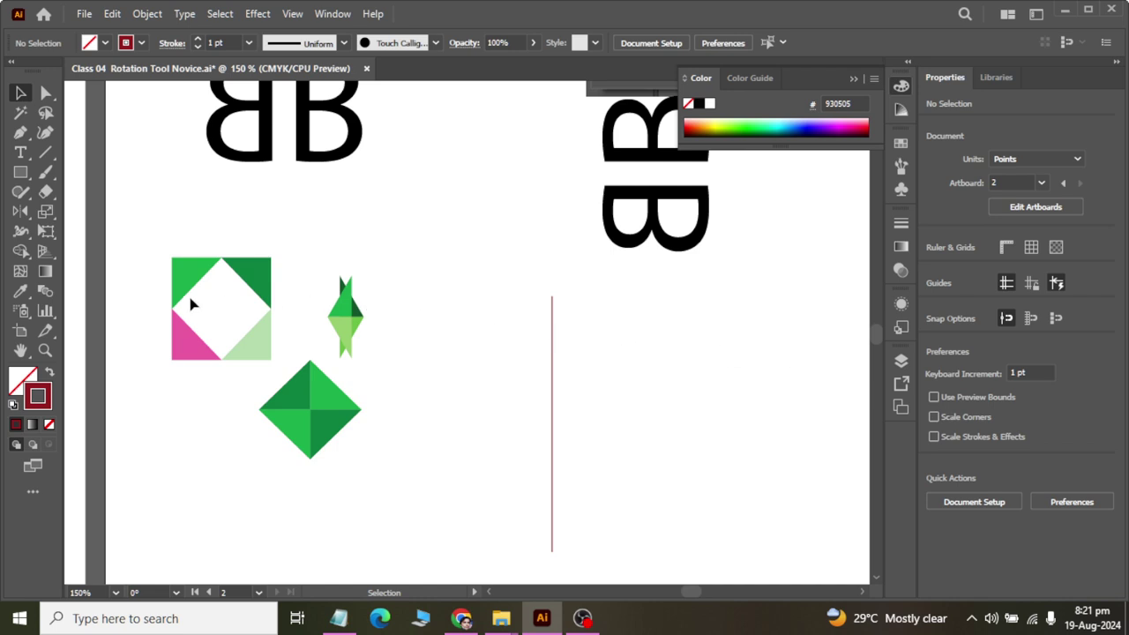
Reflect copies of the square and both diamonds vertically across the red line's top anchor
drag(144, 244, 420, 507)
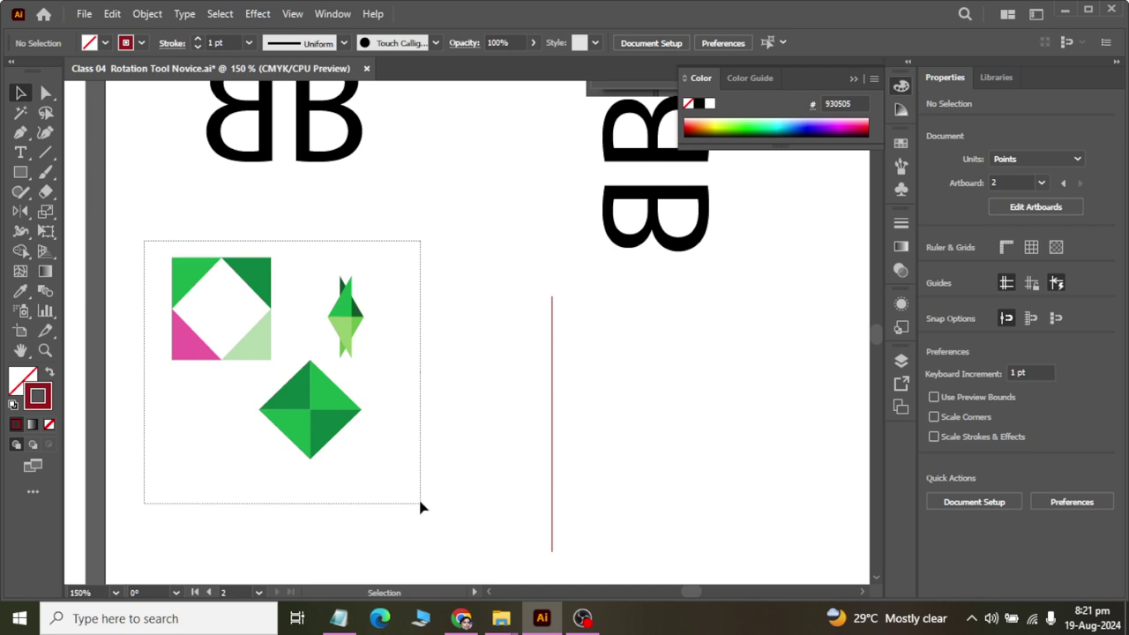
click(21, 212)
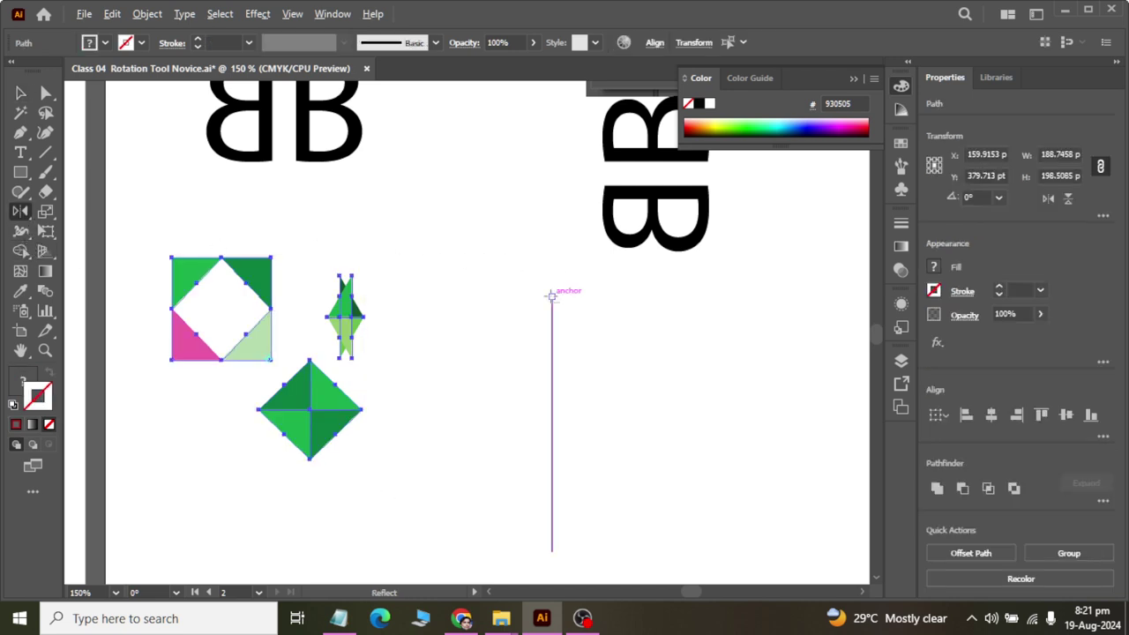
alt+click(550, 300)
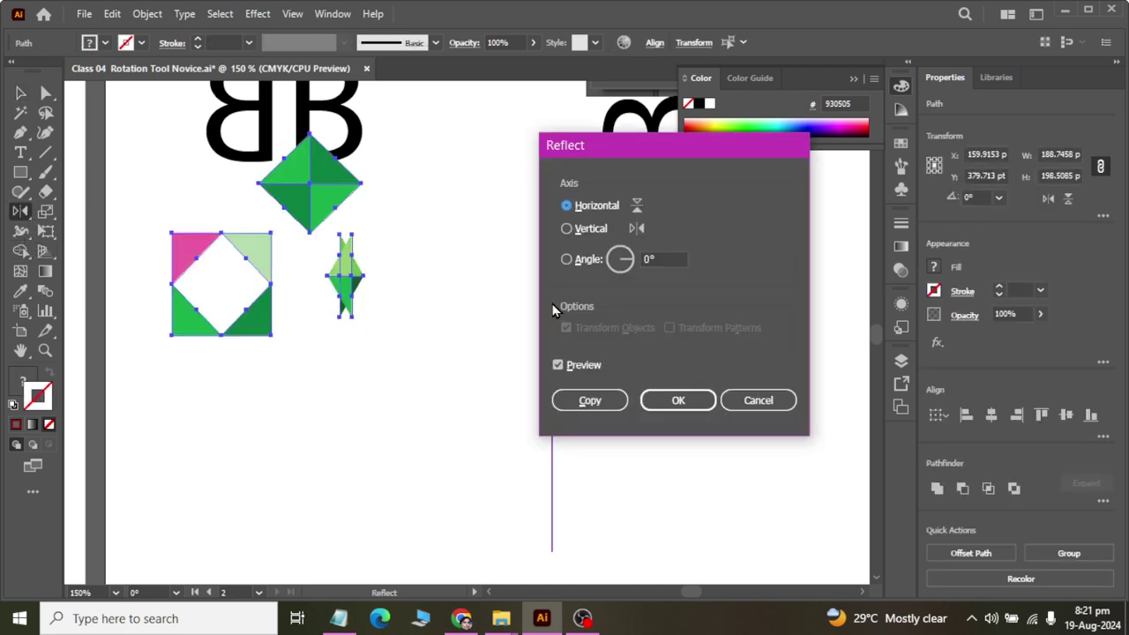
click(567, 228)
click(589, 400)
key(v)
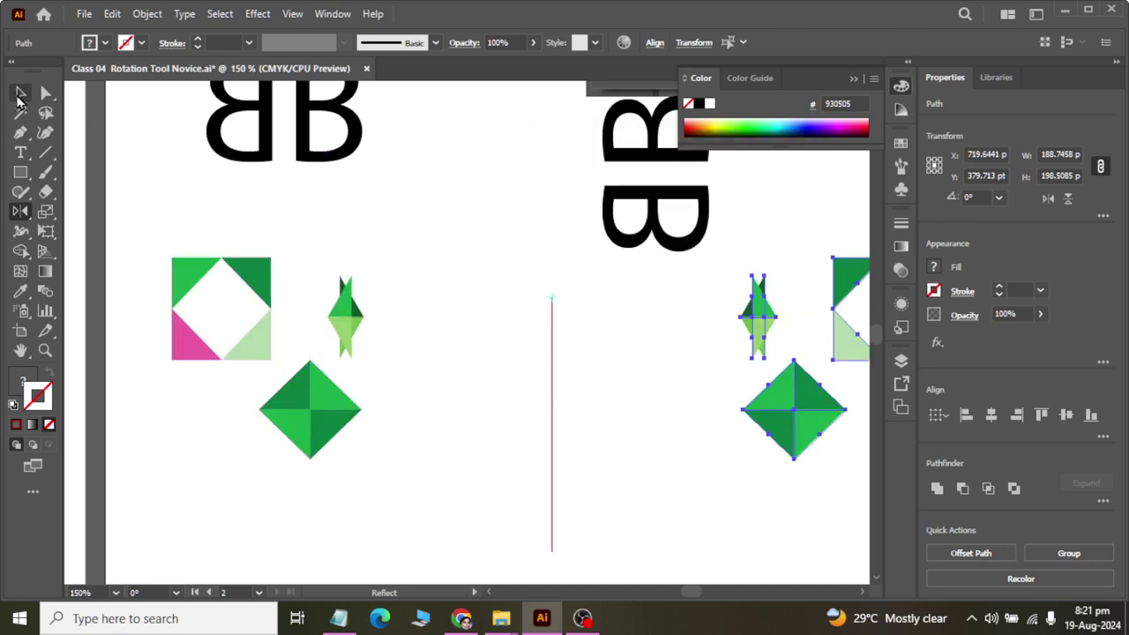
alt+scroll(397, 291, down, 2)
click(570, 426)
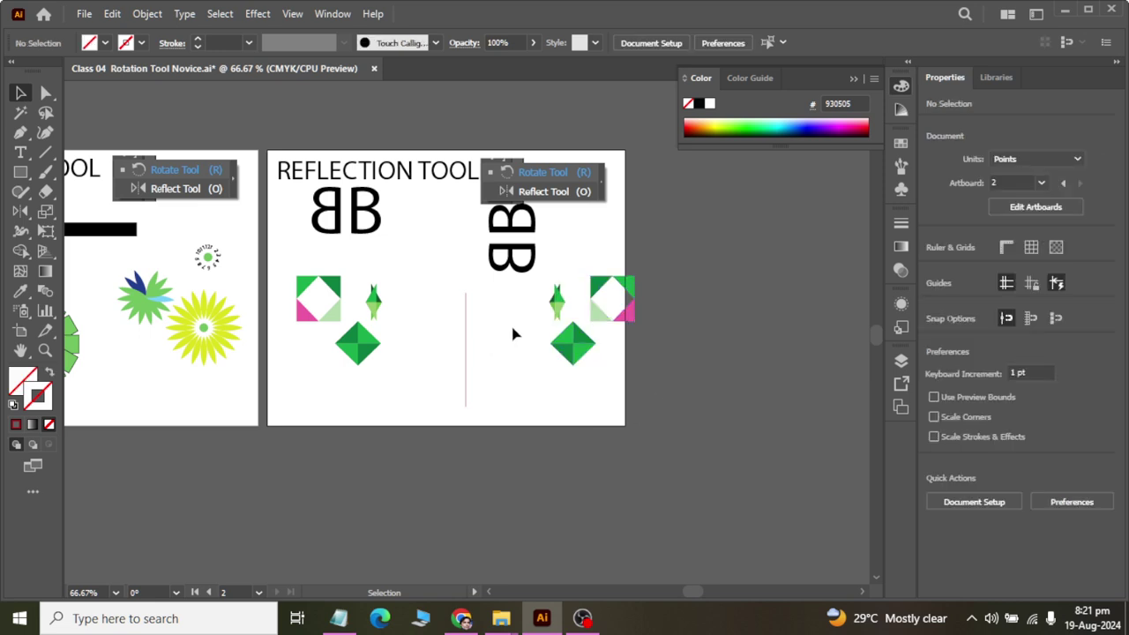